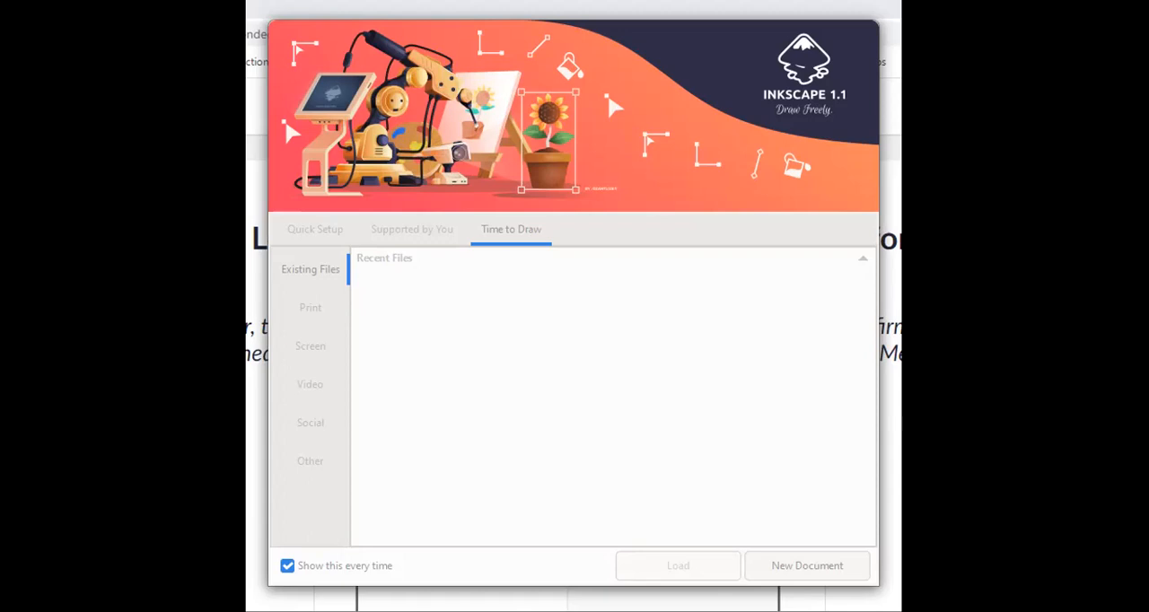
- Examine the document templates offered in the Print, Screen, Video, Social and Other categories
left_click(308, 313)
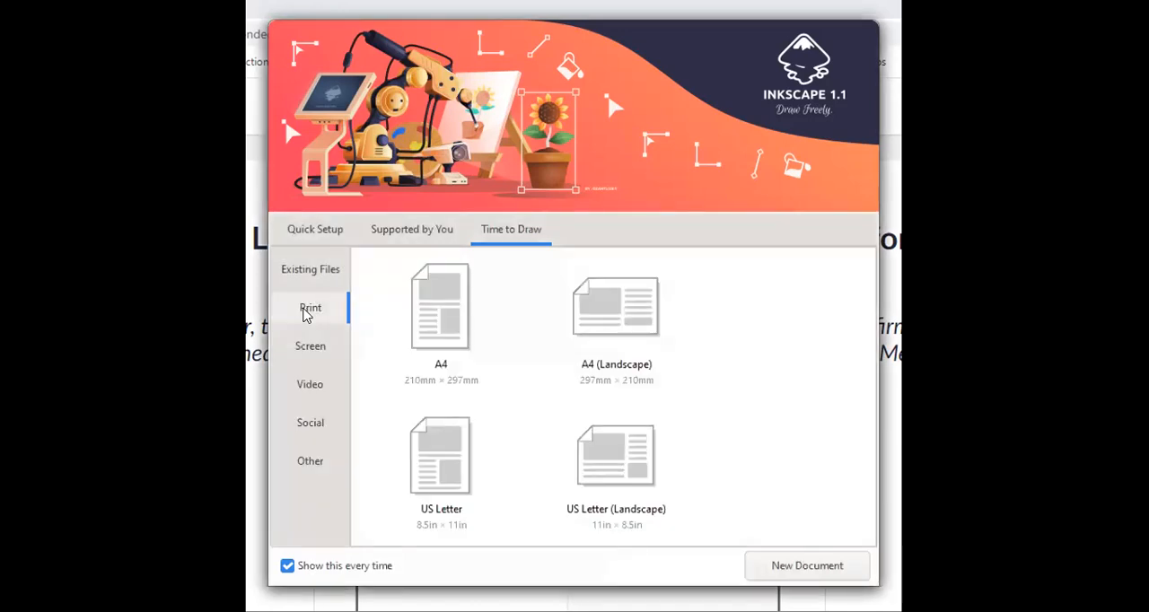
left_click(314, 348)
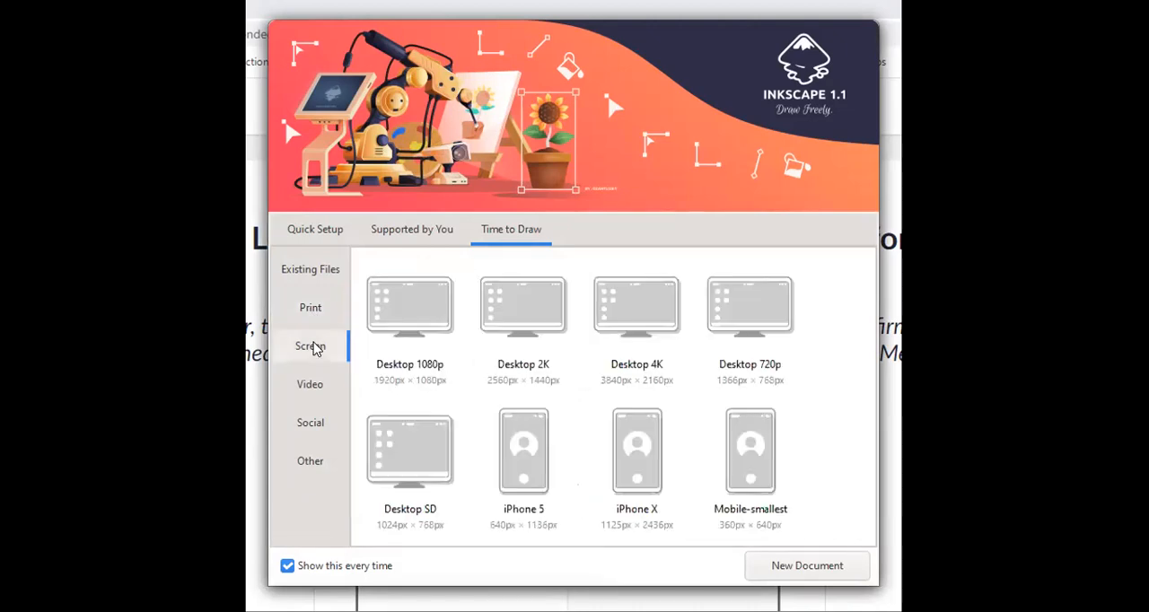
left_click(310, 395)
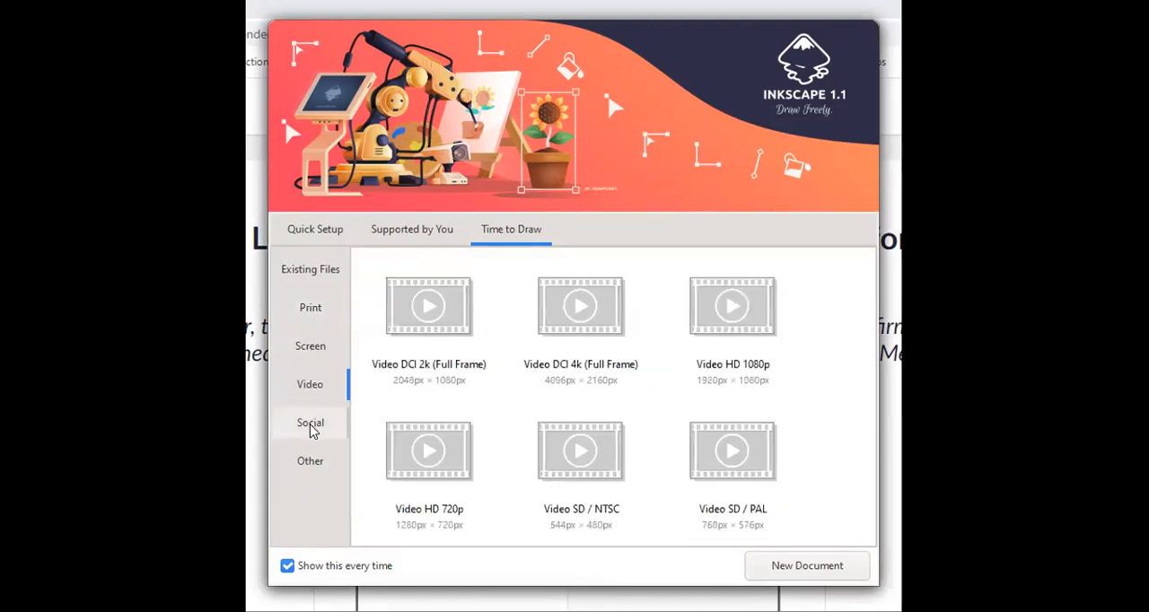
left_click(310, 427)
scroll(869, 356, "down", 3)
scroll(868, 341, "down", 3)
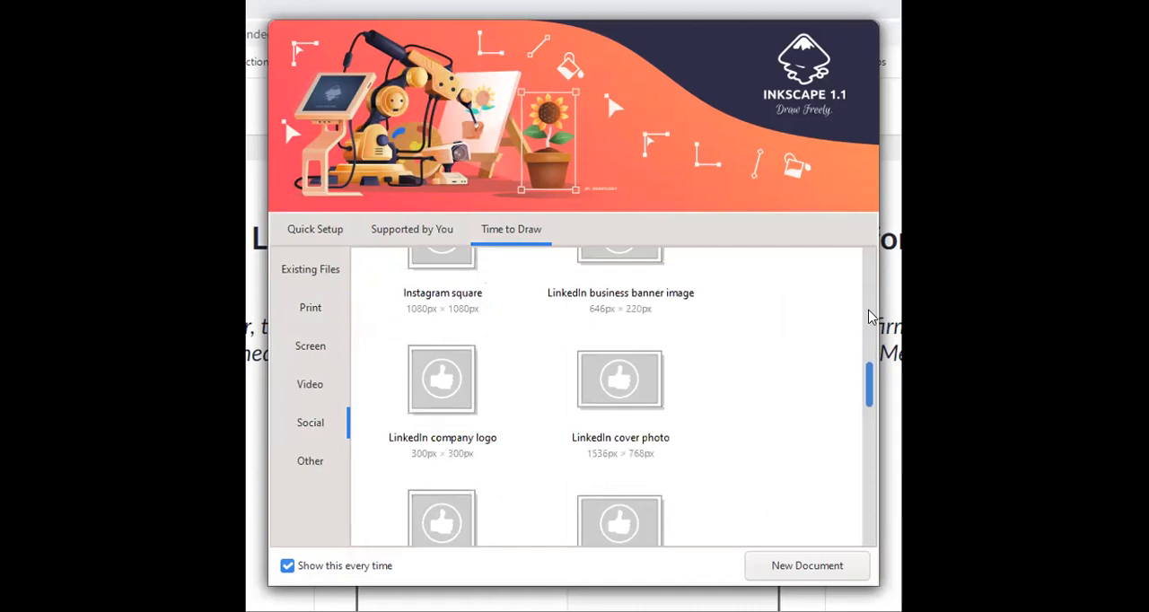
scroll(867, 320, "up", 5)
left_click(310, 460)
left_click(754, 381)
left_click(765, 444)
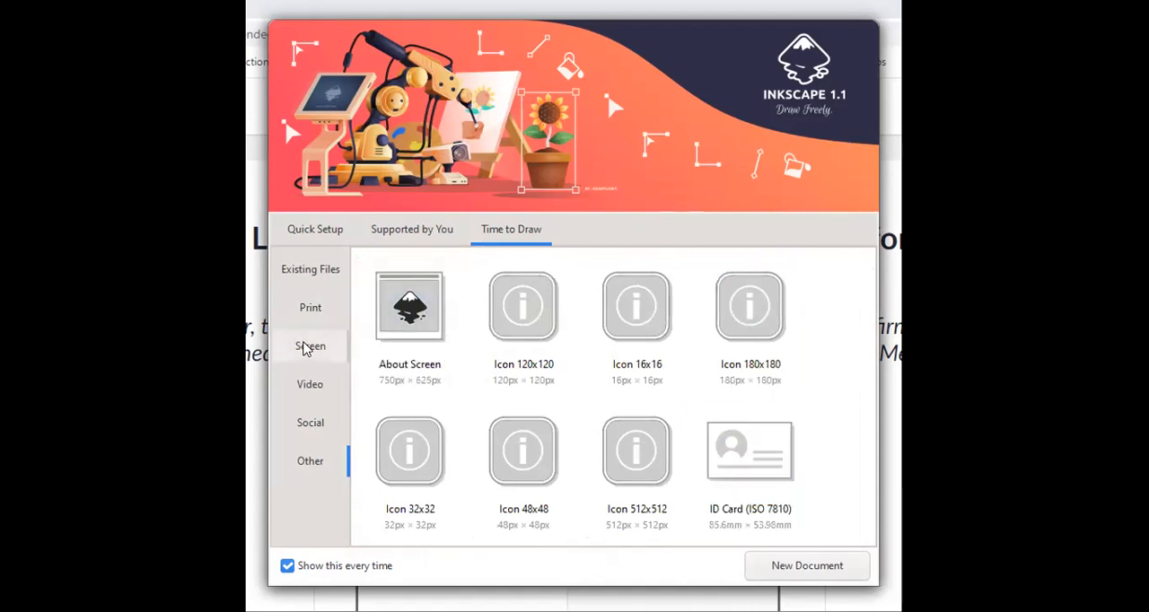
- Create a new document from the Desktop 1080p screen template and collapse the docked dialogs to give the canvas more room
left_click(305, 347)
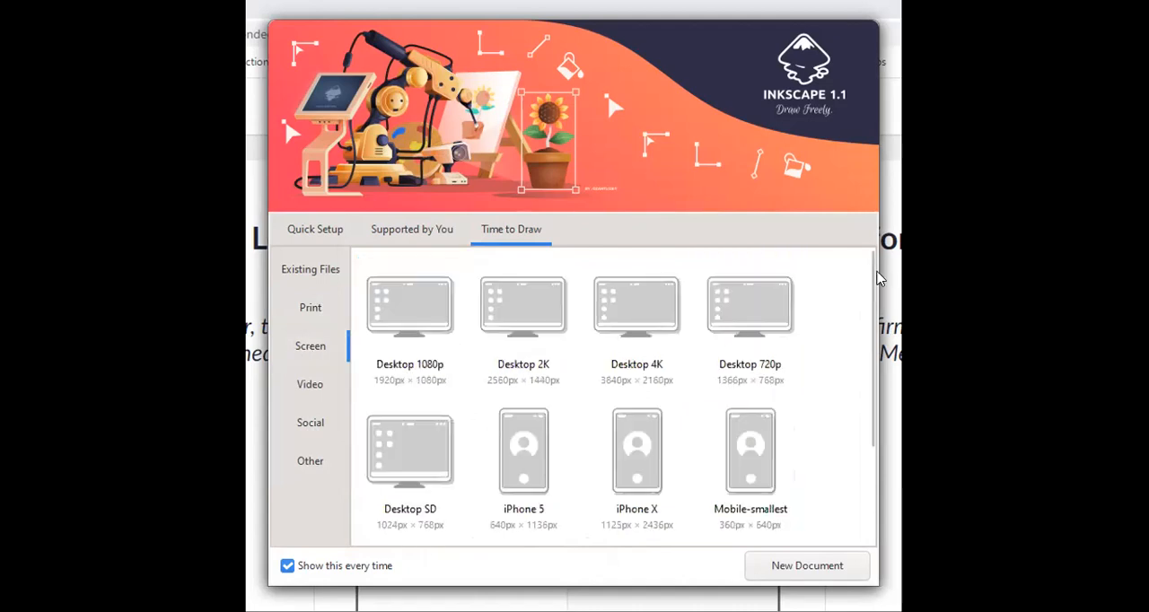
scroll(857, 406, "down", 3)
scroll(857, 405, "up", 3)
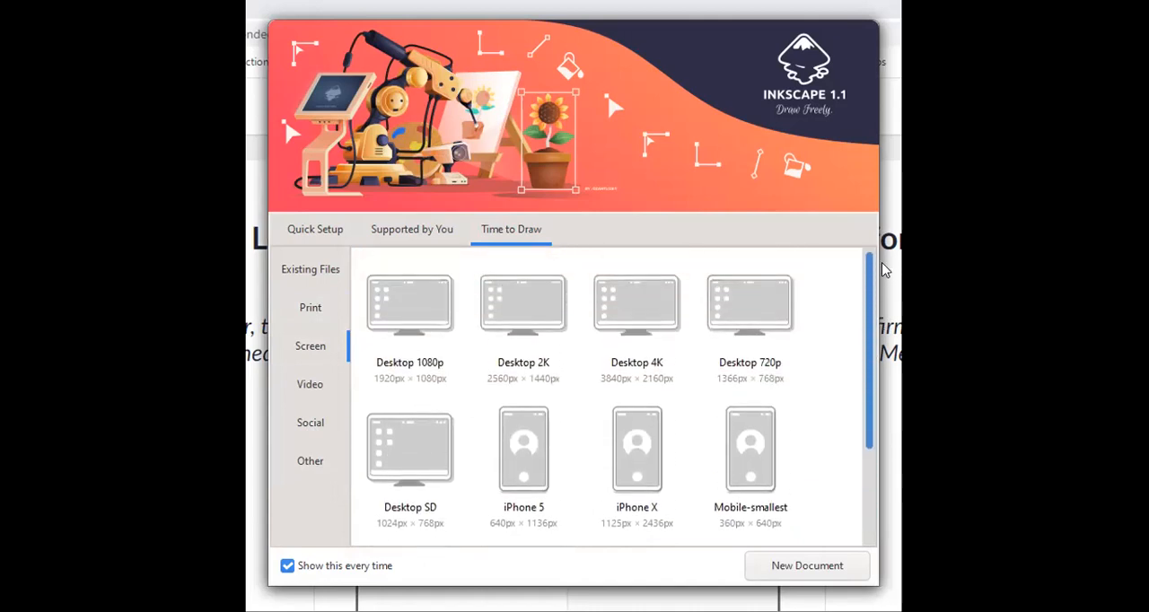
left_click(440, 363)
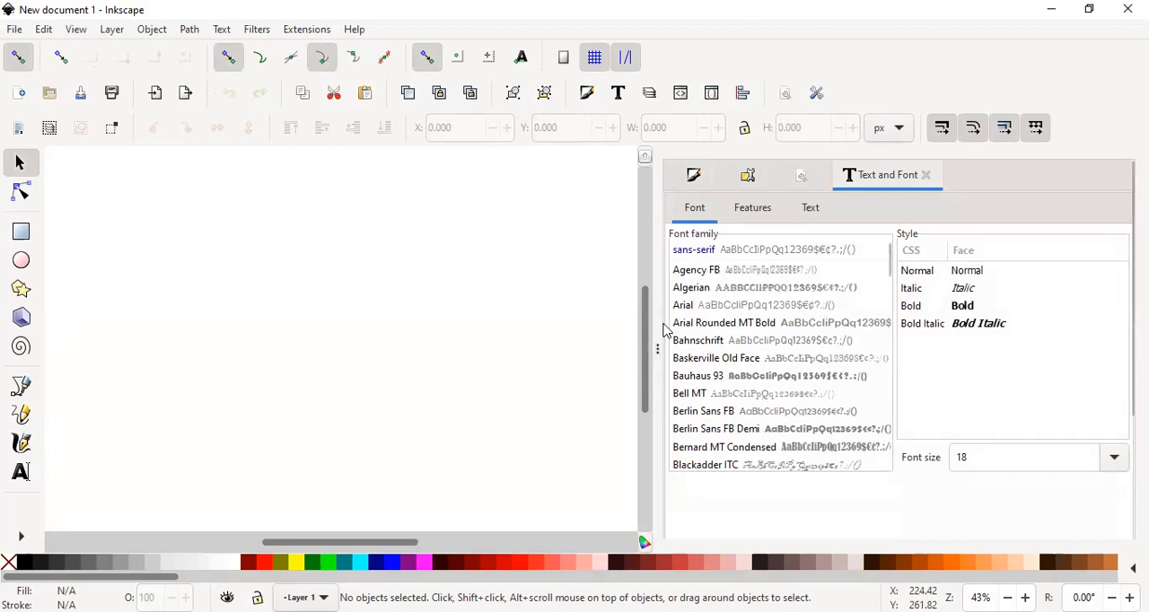
left_click_drag(657, 324, 1116, 320)
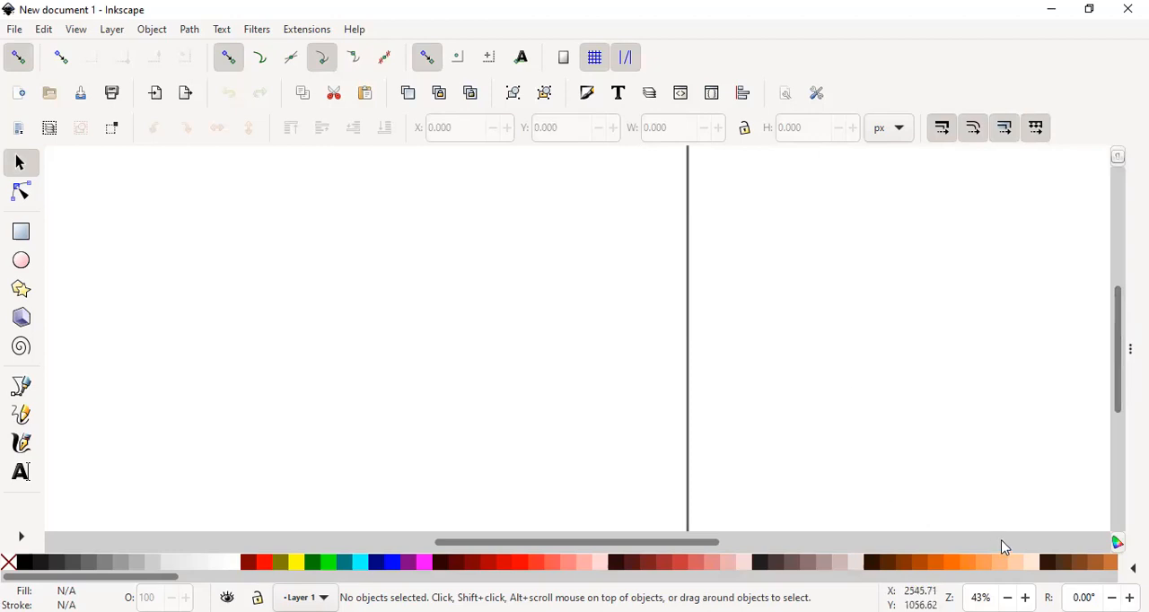
left_click(1007, 598)
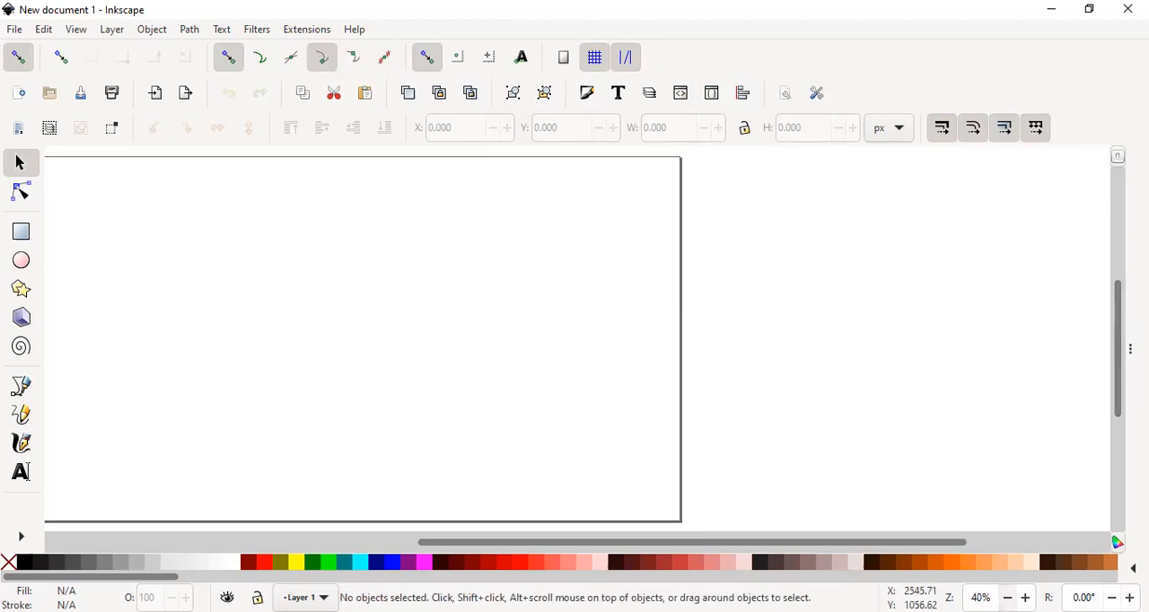
left_click(1006, 597)
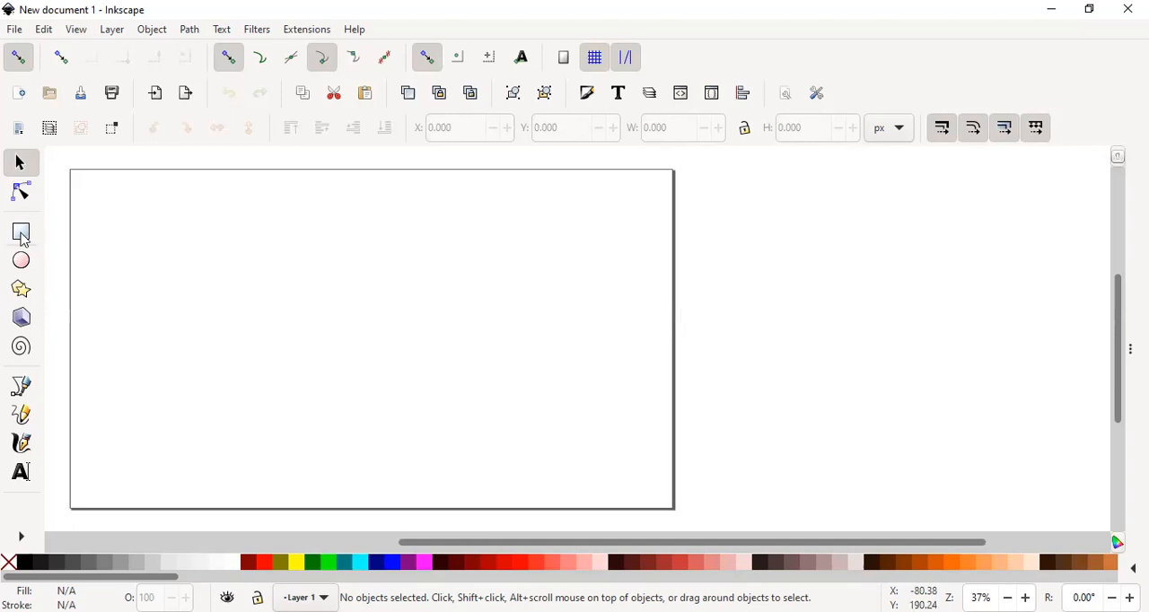
- Draw a rounded rectangle about 1238 × 614 px on the page with the Rectangle tool
left_click(22, 235)
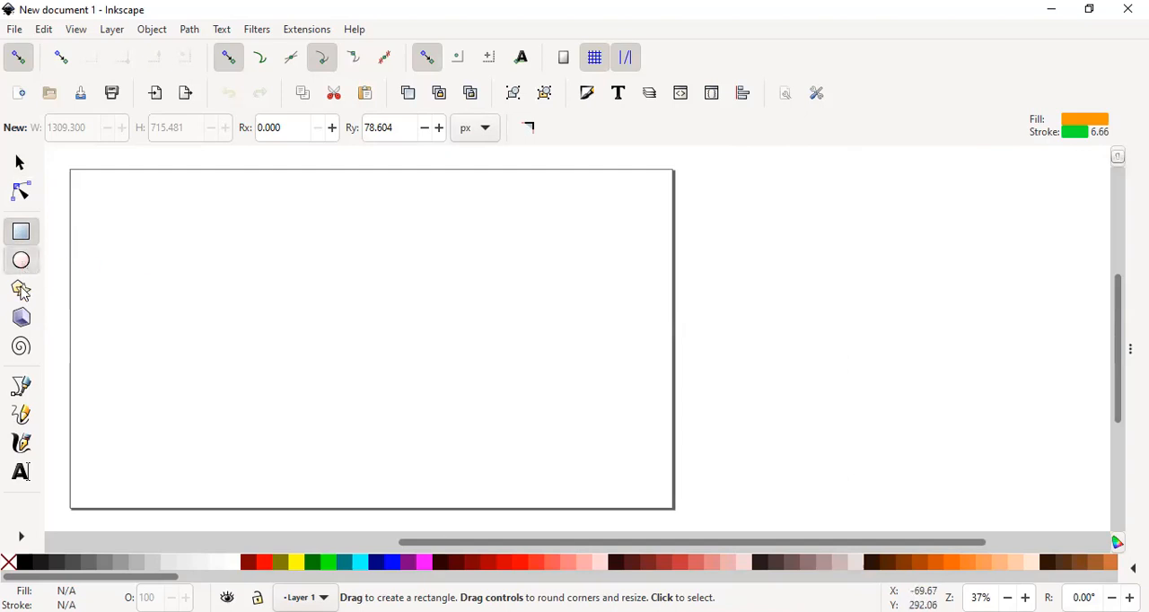
left_click(22, 260)
left_click(21, 232)
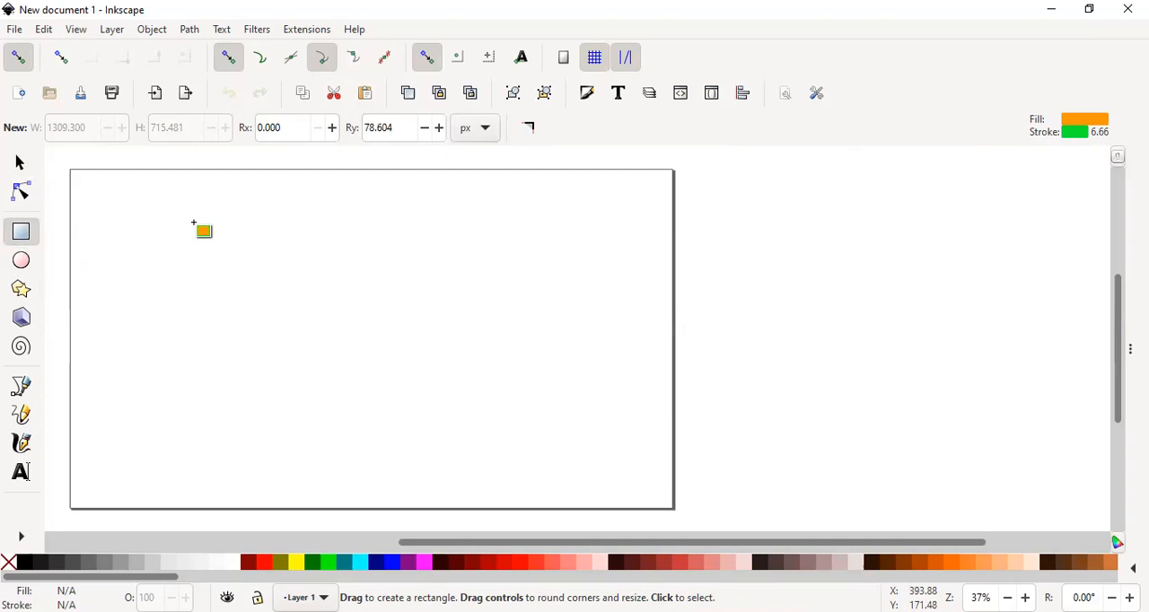
left_click_drag(193, 222, 583, 416)
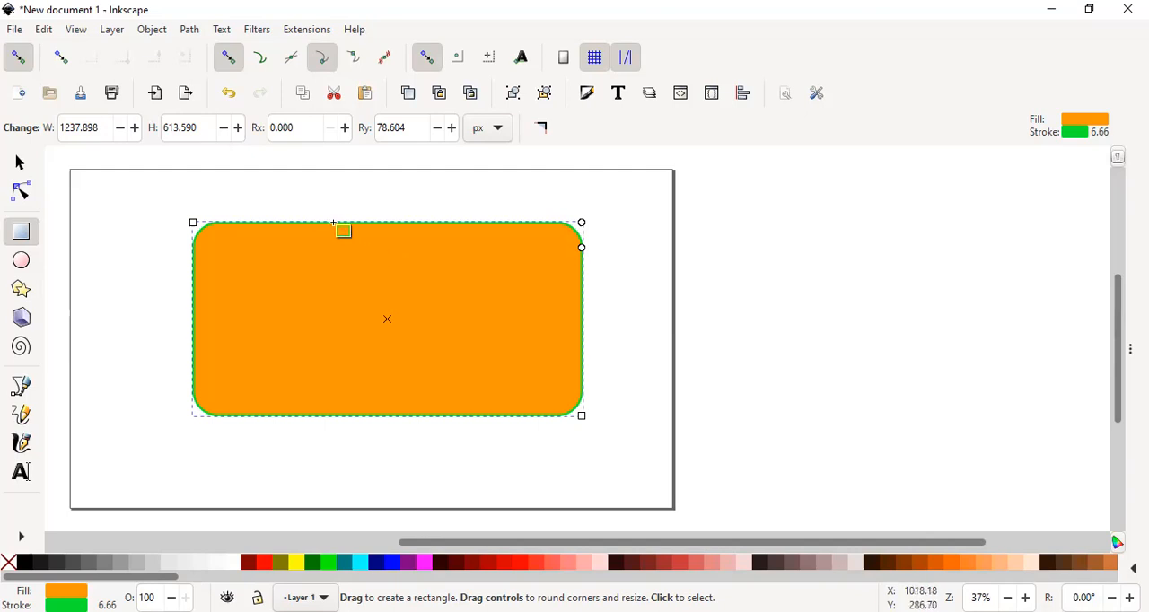
left_click(302, 205)
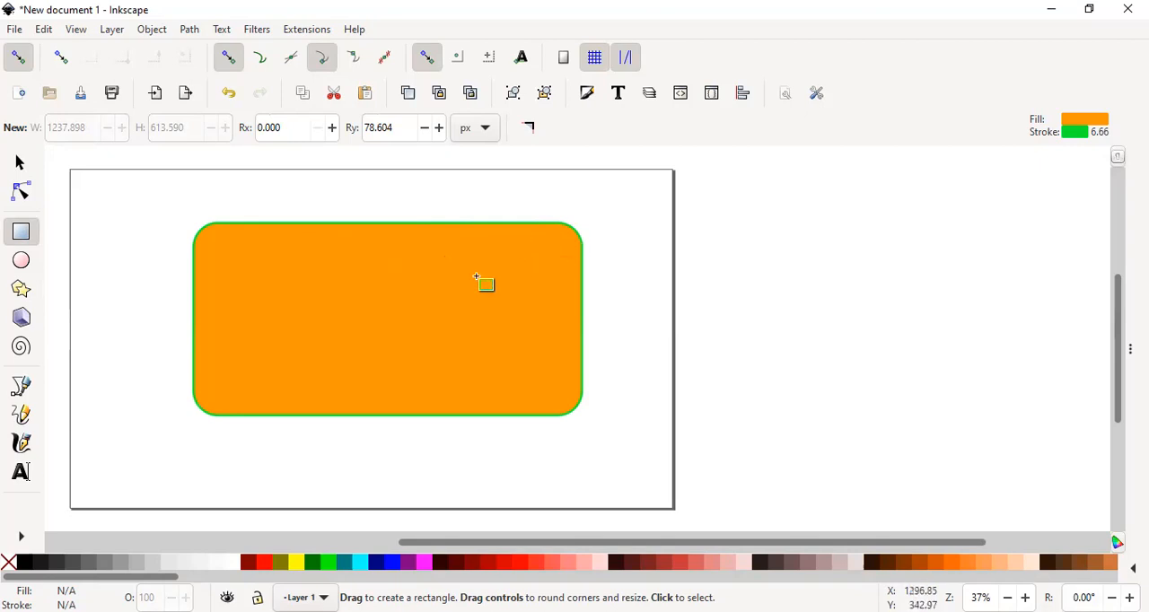
- Resize the rectangle to about 1053 × 619 px and square off its rounded corners
left_click(413, 284)
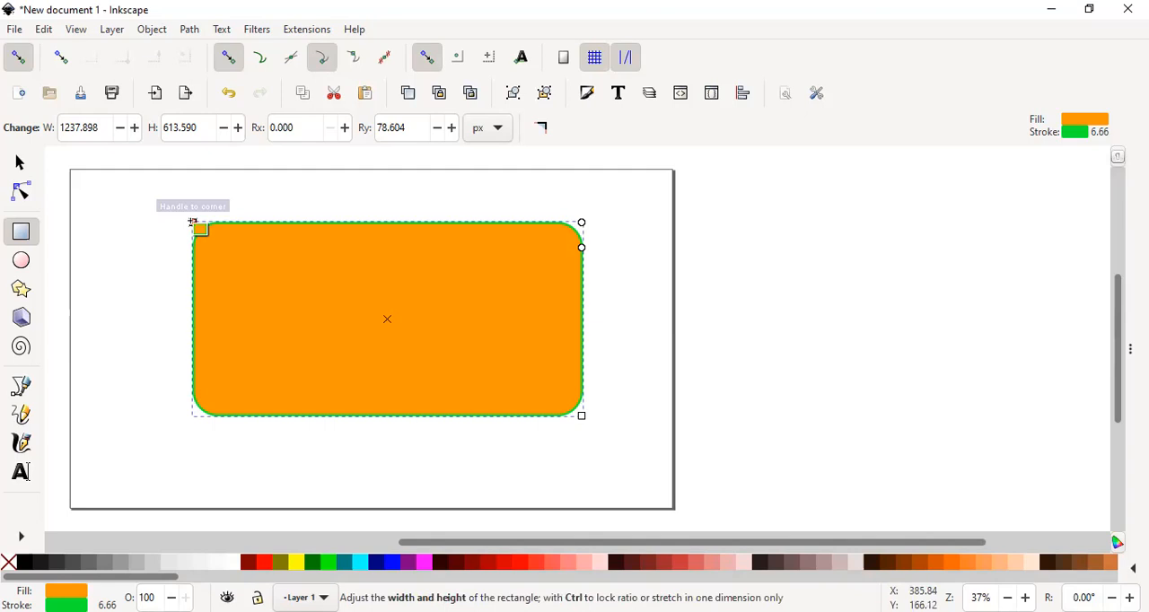
left_click_drag(192, 222, 251, 220)
left_click_drag(425, 323, 363, 340)
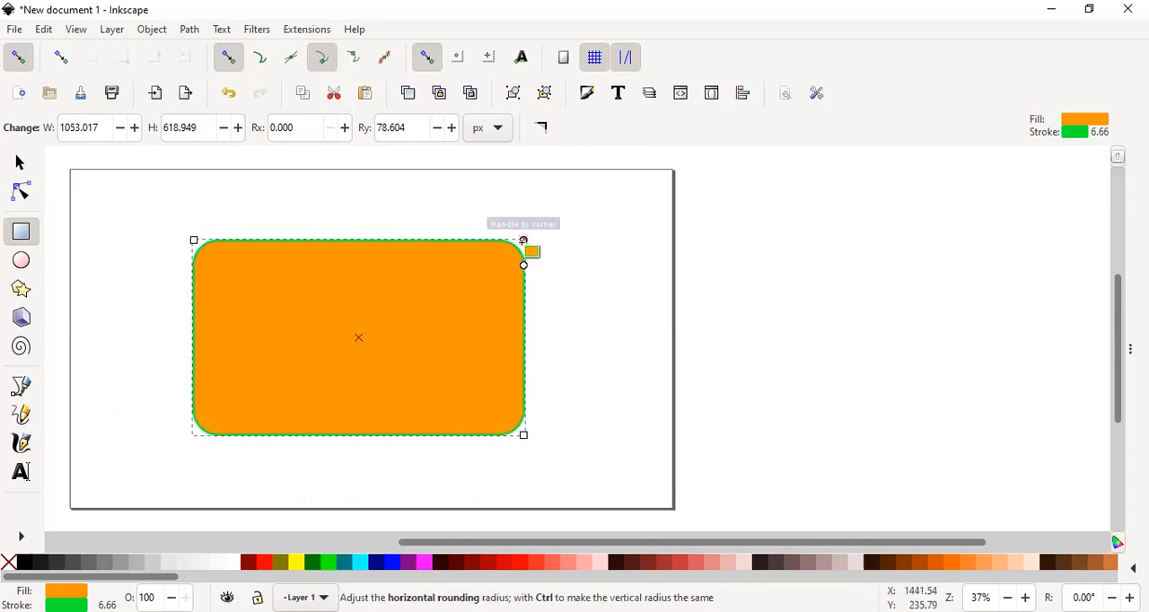
left_click_drag(523, 240, 599, 238)
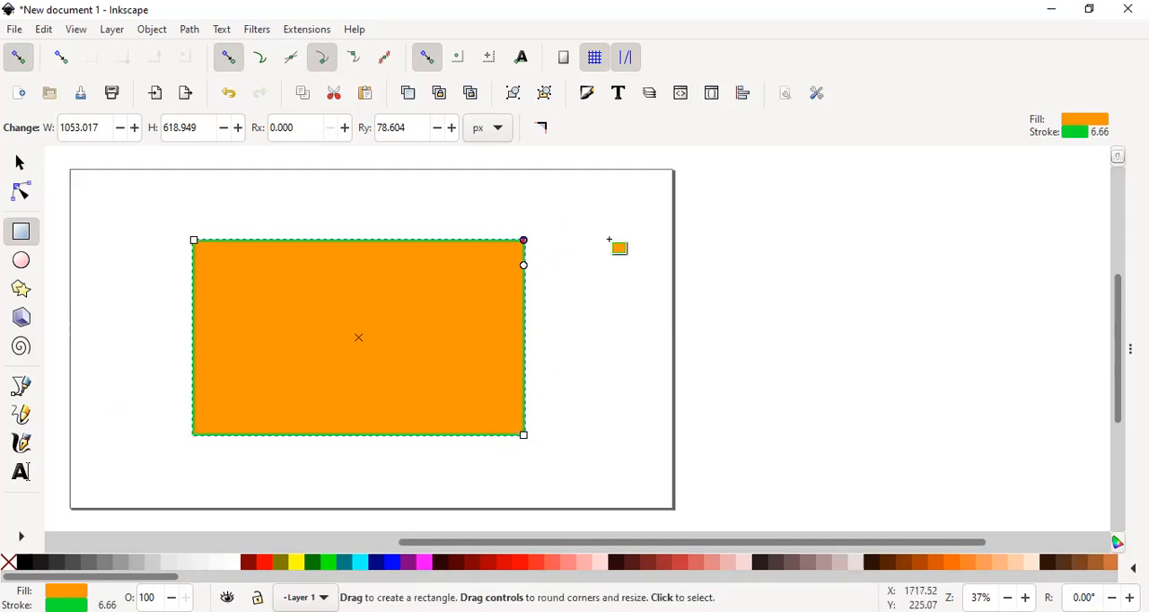
left_click(608, 239)
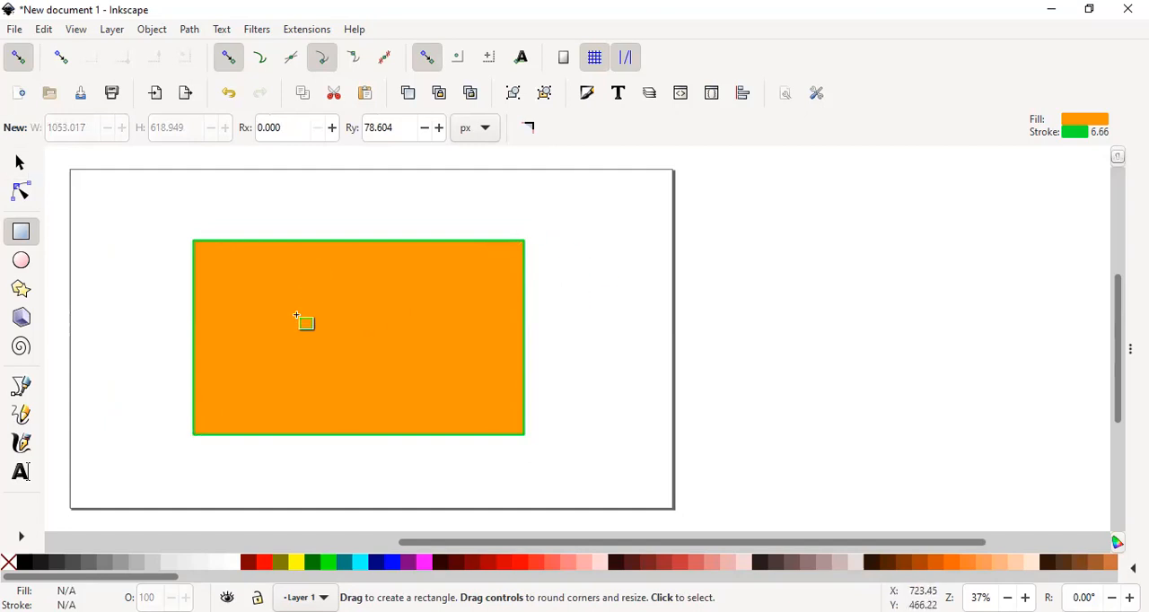
- Scale the orange rectangle down to about 1014 × 583 px with the Selector tool
left_click(20, 165)
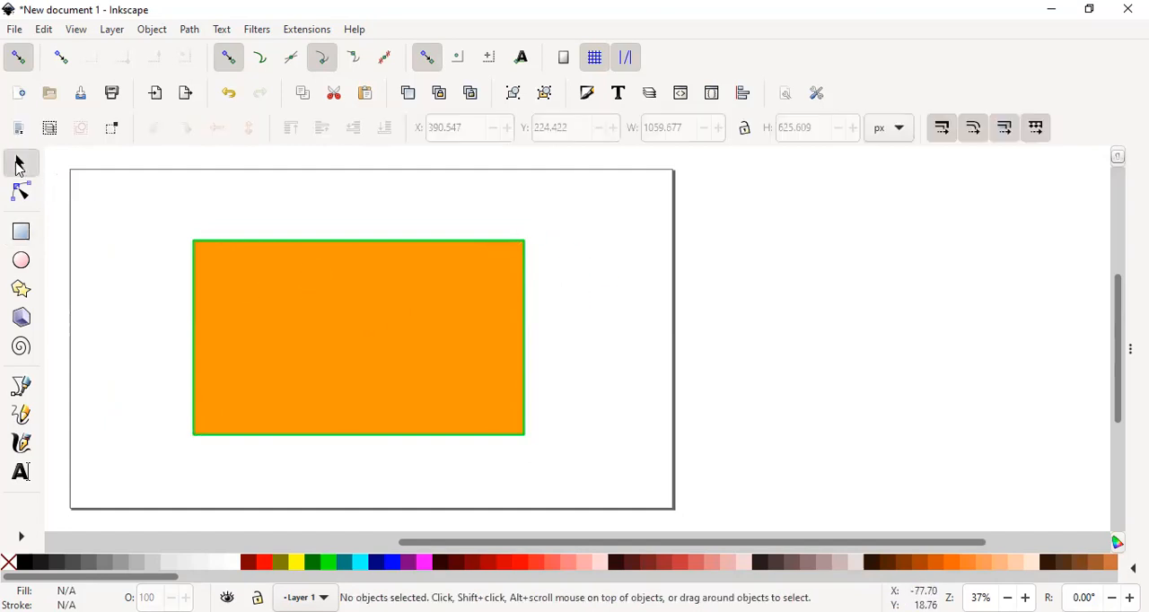
left_click(293, 289)
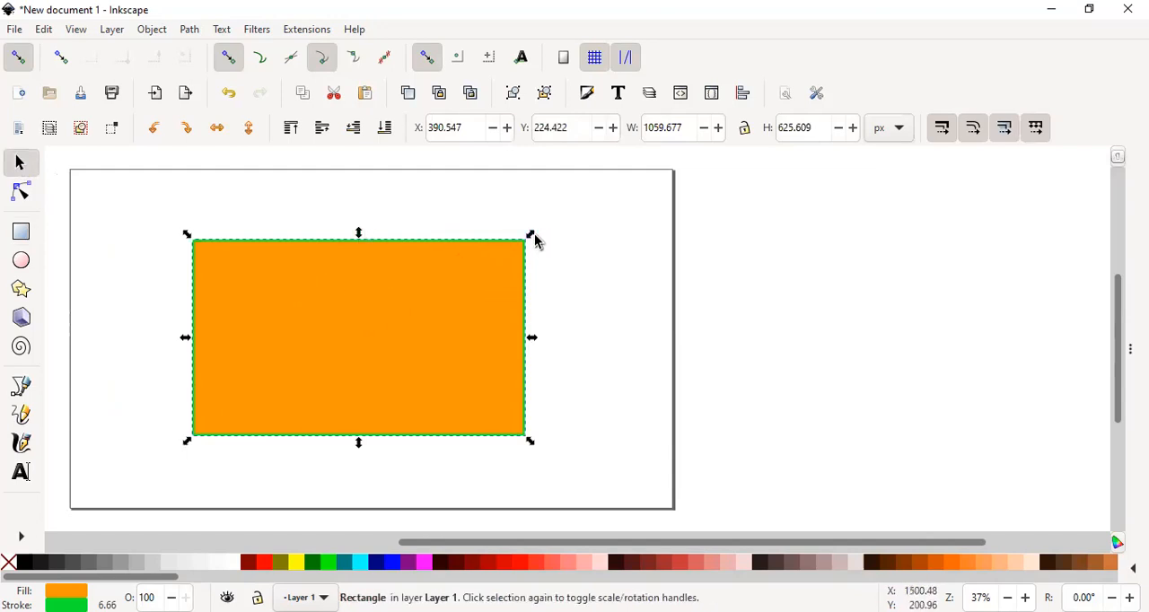
mouse_move(533, 237)
left_mouse_down()
mouse_move(581, 215)
mouse_move(520, 250)
left_mouse_up()
- Rotate the rectangle slightly counterclockwise and delete it from the page
left_click(410, 297)
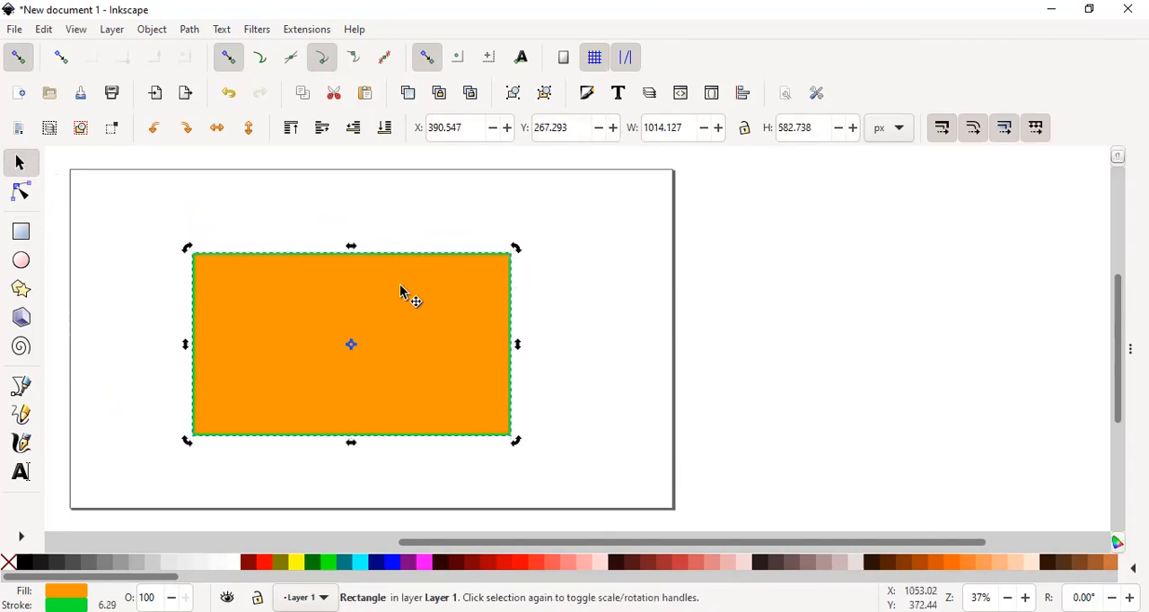
left_click_drag(520, 254, 500, 266)
left_click(429, 308)
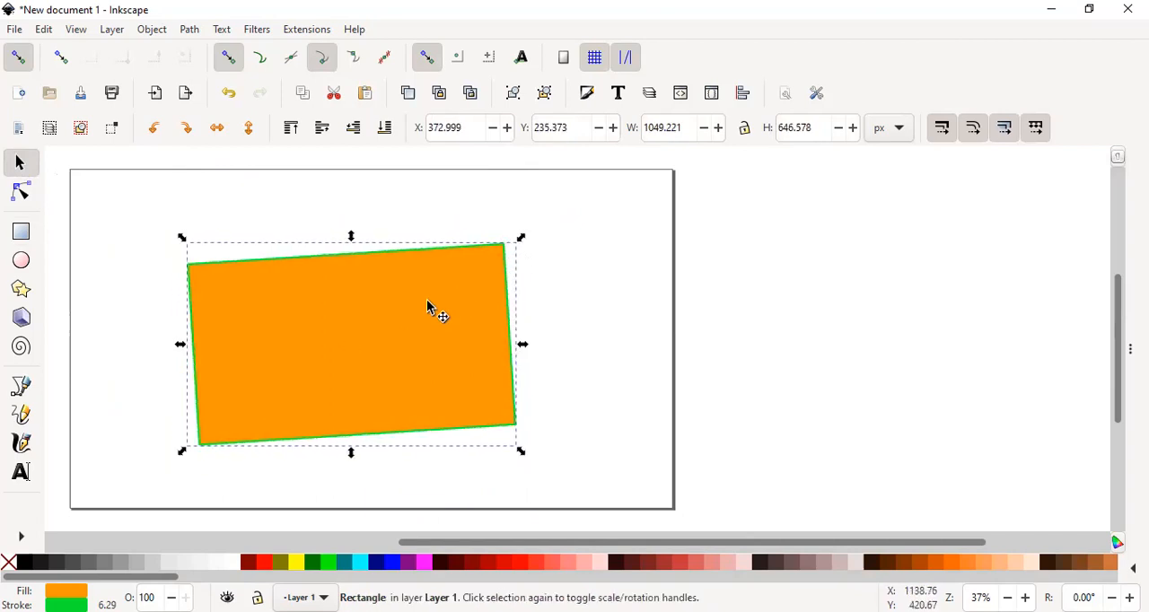
key("Delete")
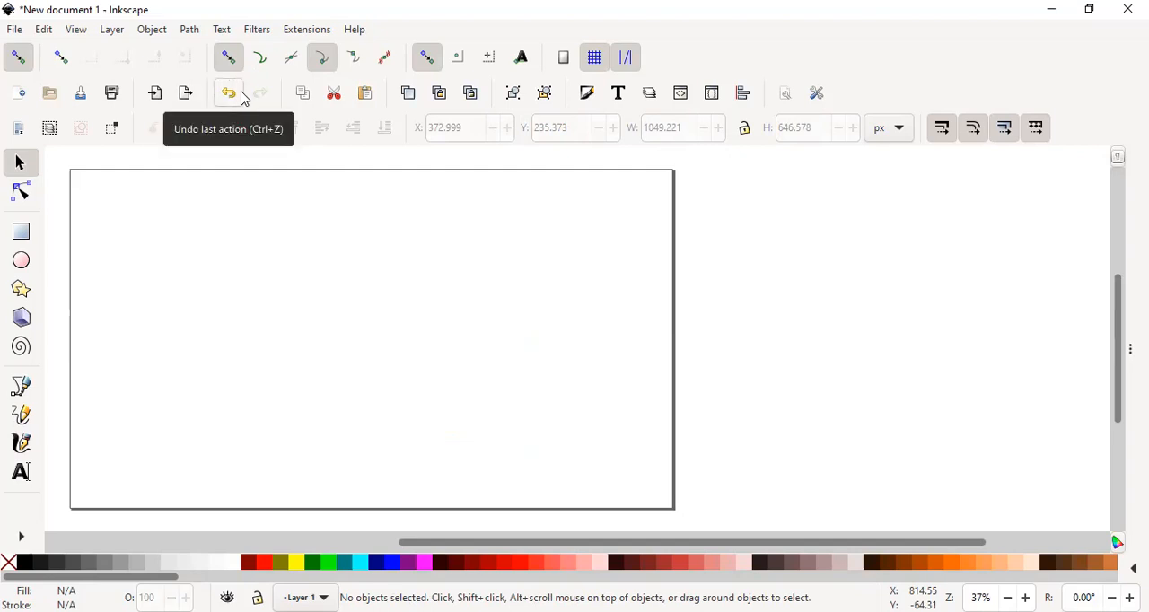
- Draw a seven-cornered polygon and move it fully inside the page
left_click(22, 290)
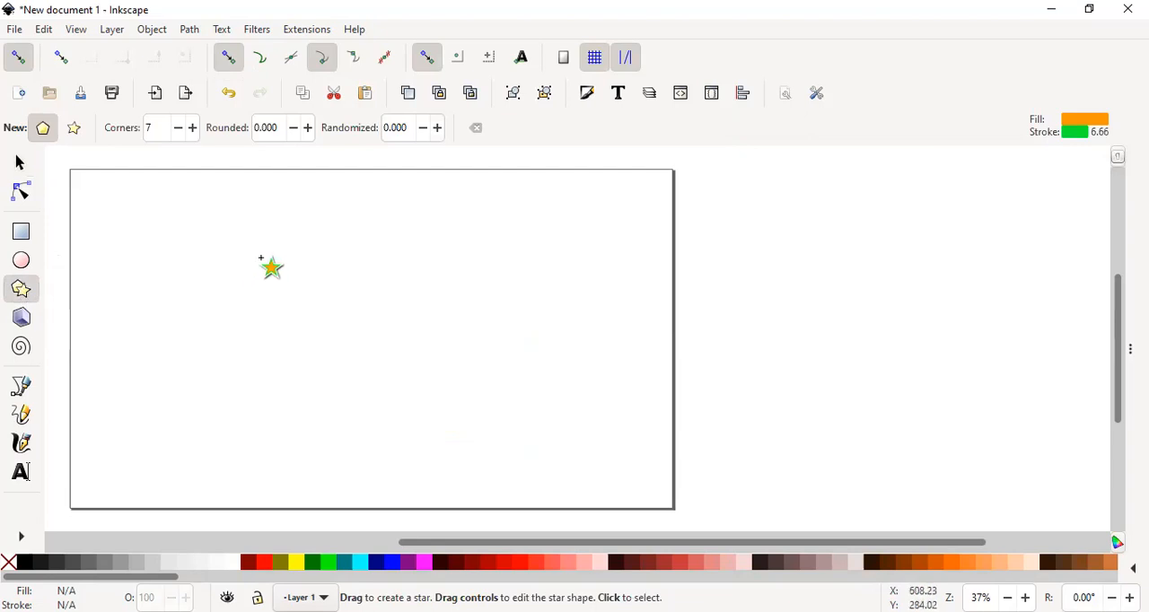
left_click_drag(239, 236, 326, 289)
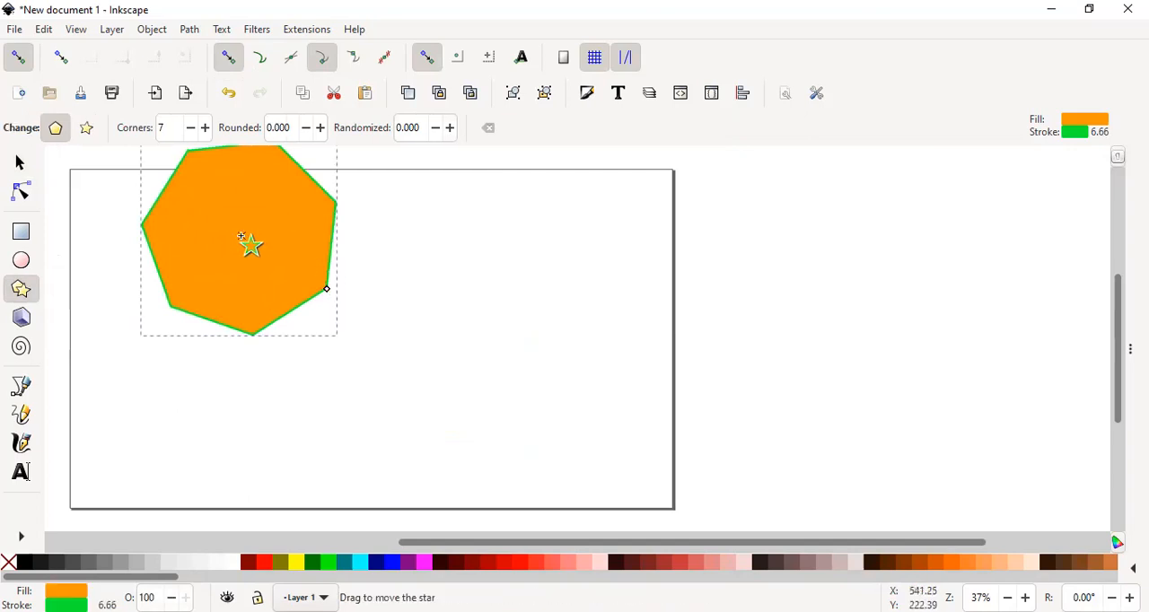
left_click_drag(241, 237, 326, 306)
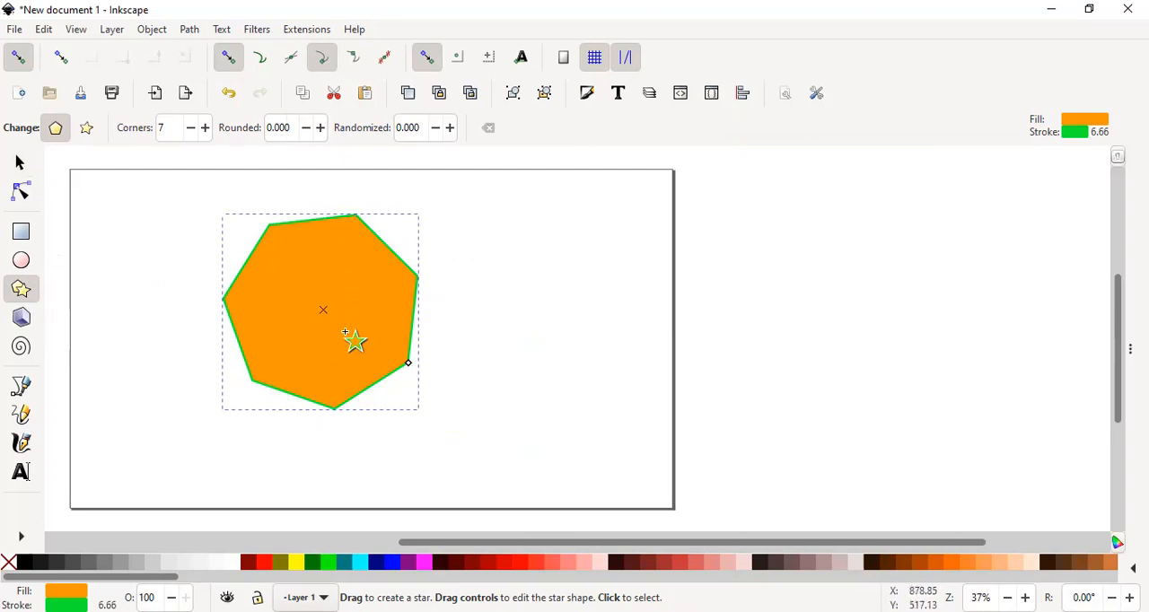
- Turn the polygon into a star with 86 corners and delete it
left_click(87, 131)
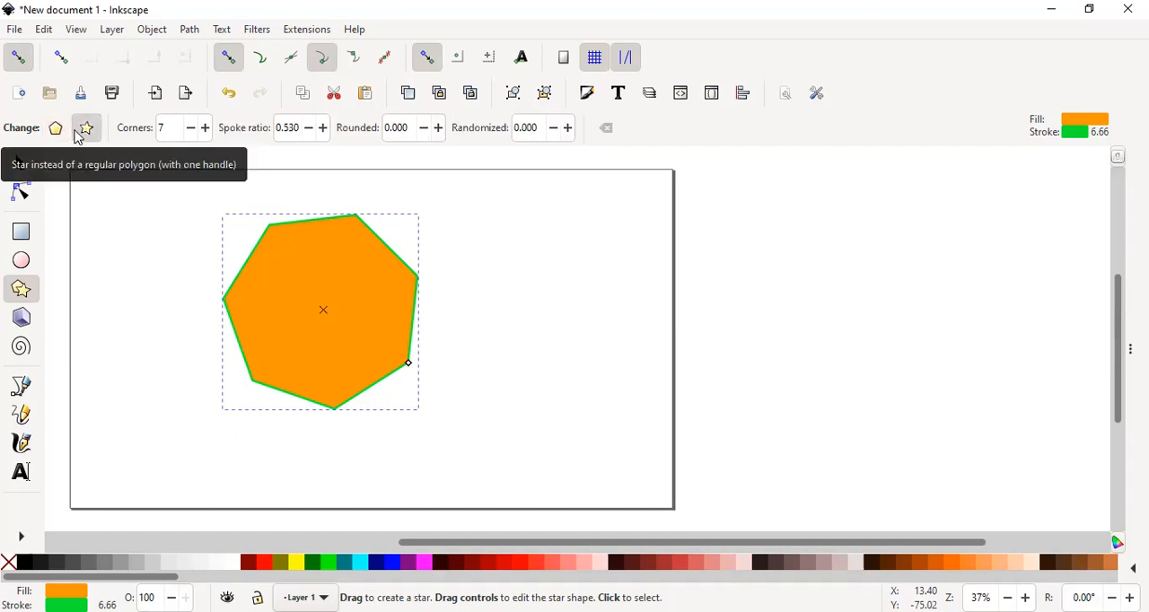
left_click(206, 132)
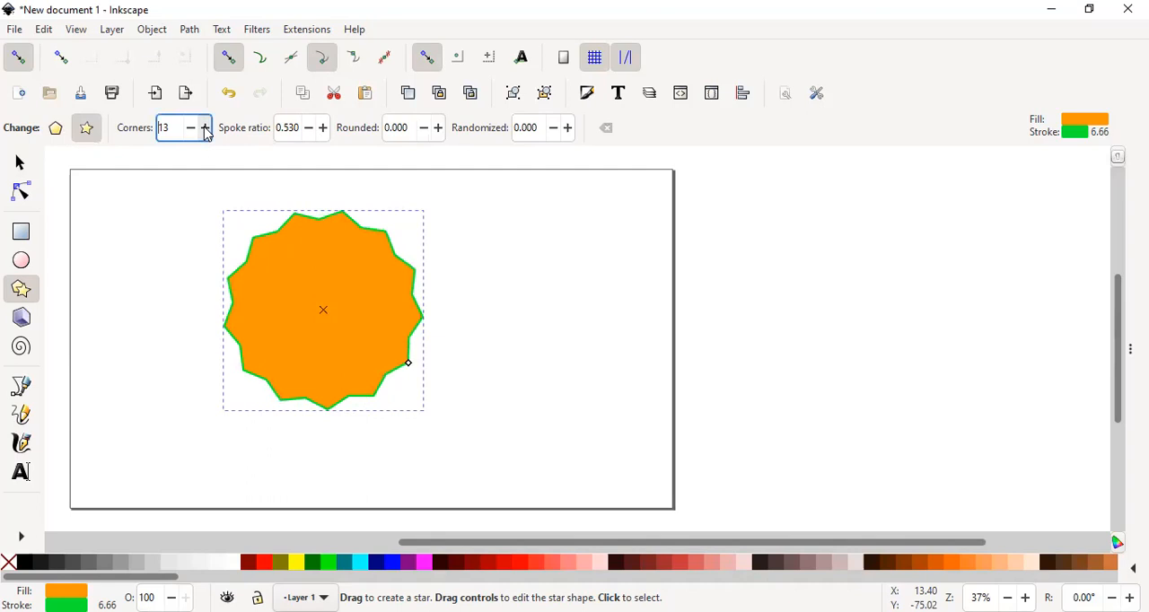
left_click_drag(206, 132, 205, 131)
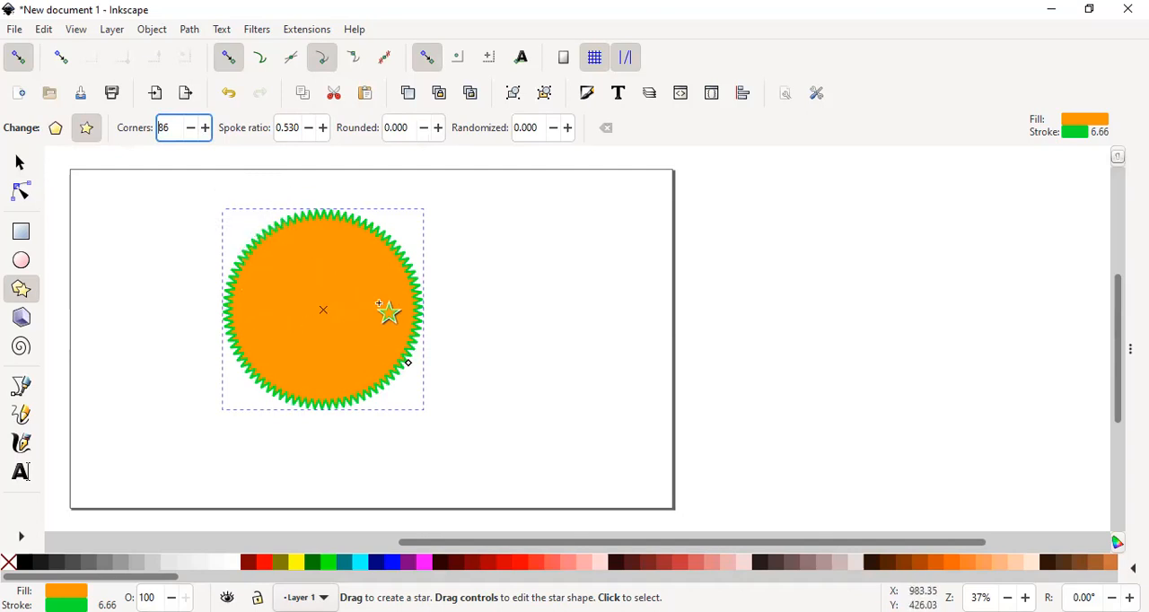
left_click(311, 222)
key("Delete")
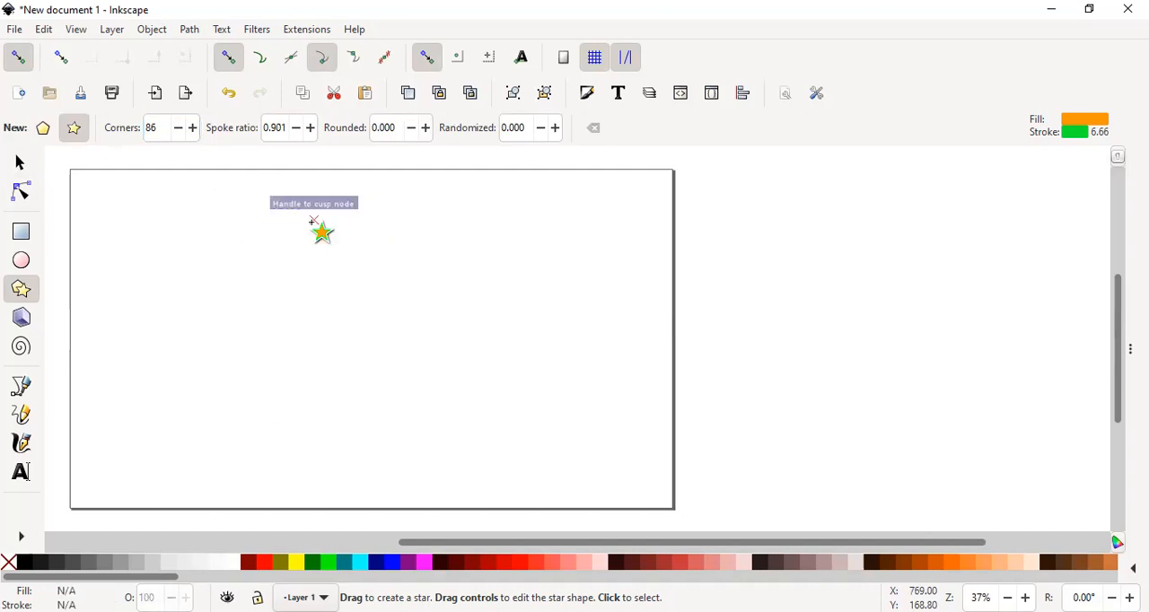
- Draw a small 3D box in the upper part of the page and delete it
left_click(23, 321)
left_click_drag(208, 258, 275, 285)
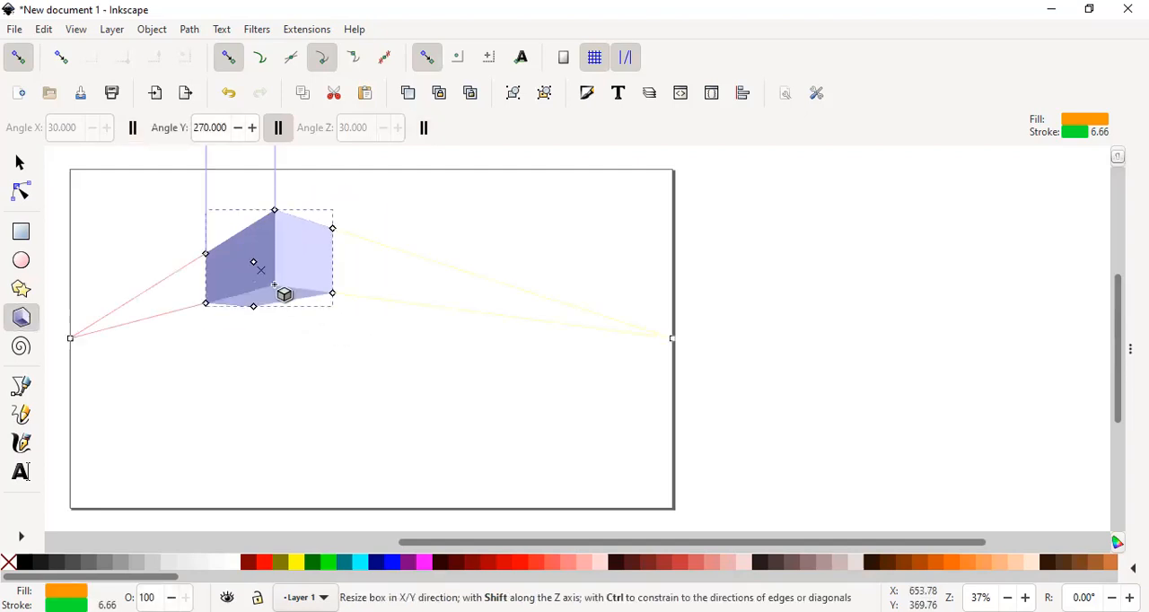
key("Delete")
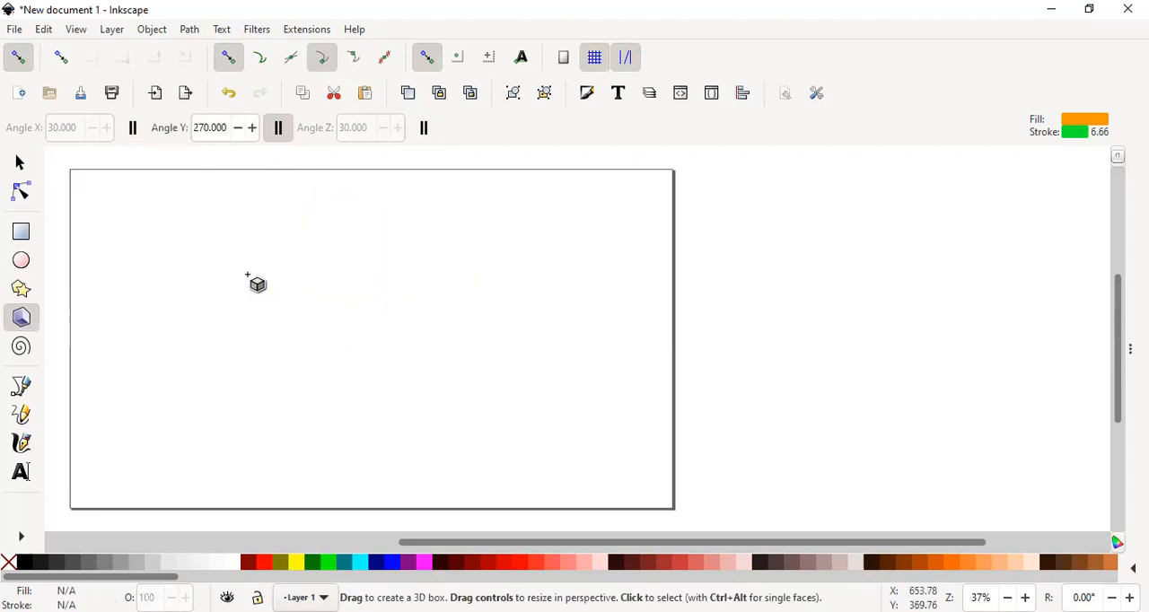
- Draw a large spiral around the middle of the page and increase its turns to 43.30
left_click(22, 347)
left_click_drag(328, 299, 448, 376)
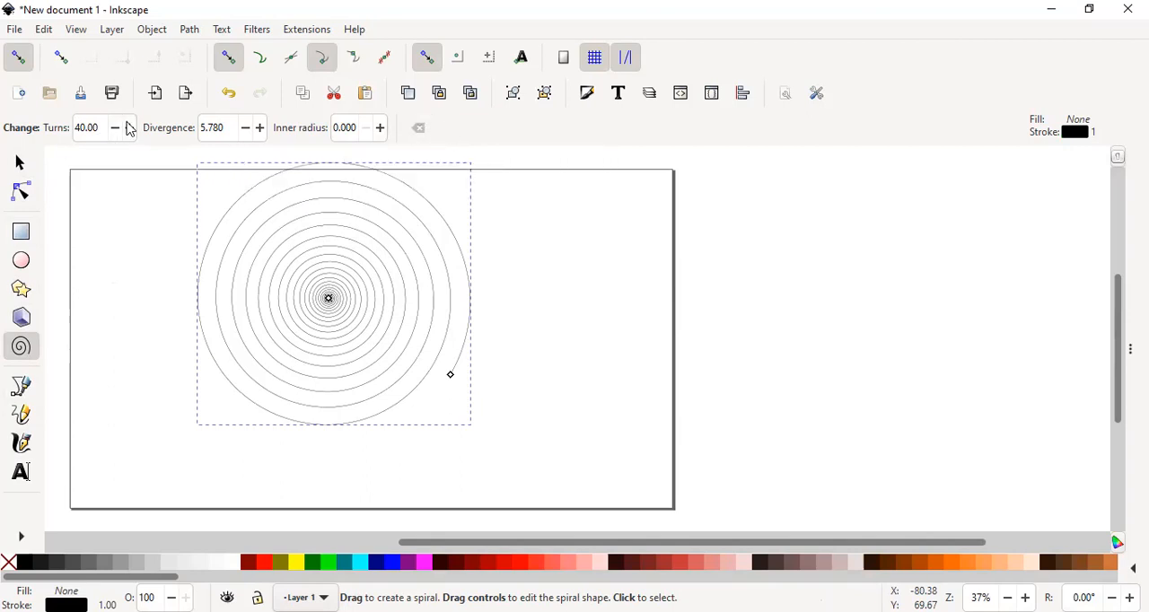
scroll(130, 129, "up", 20)
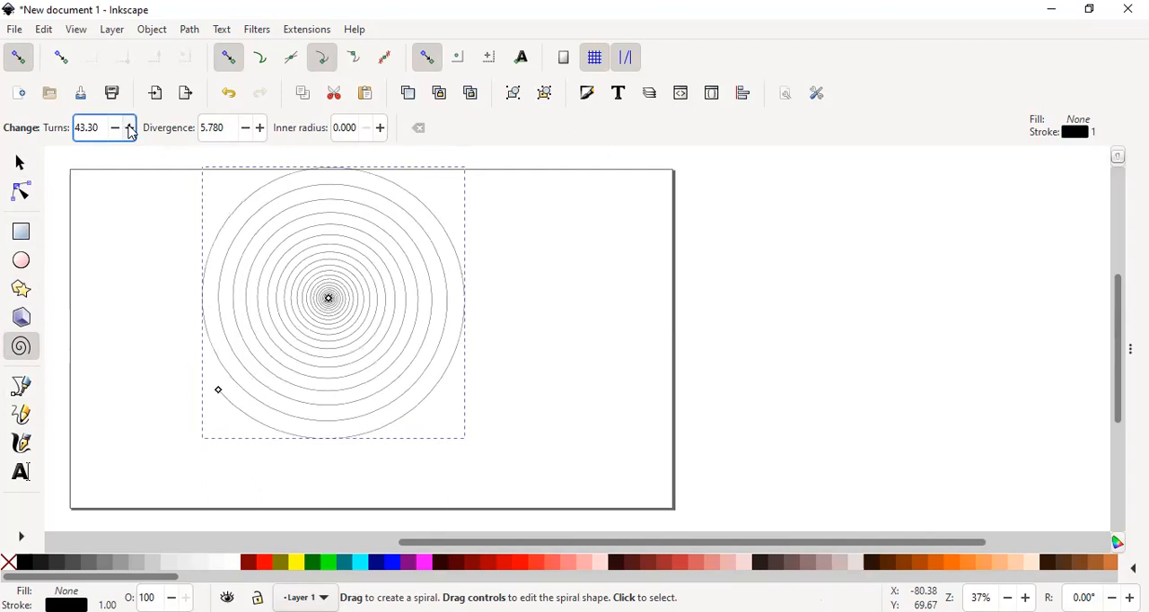
- Reduce the spiral's turns to 42.90 and delete the spiral from the page
left_click(130, 131)
left_click(116, 138)
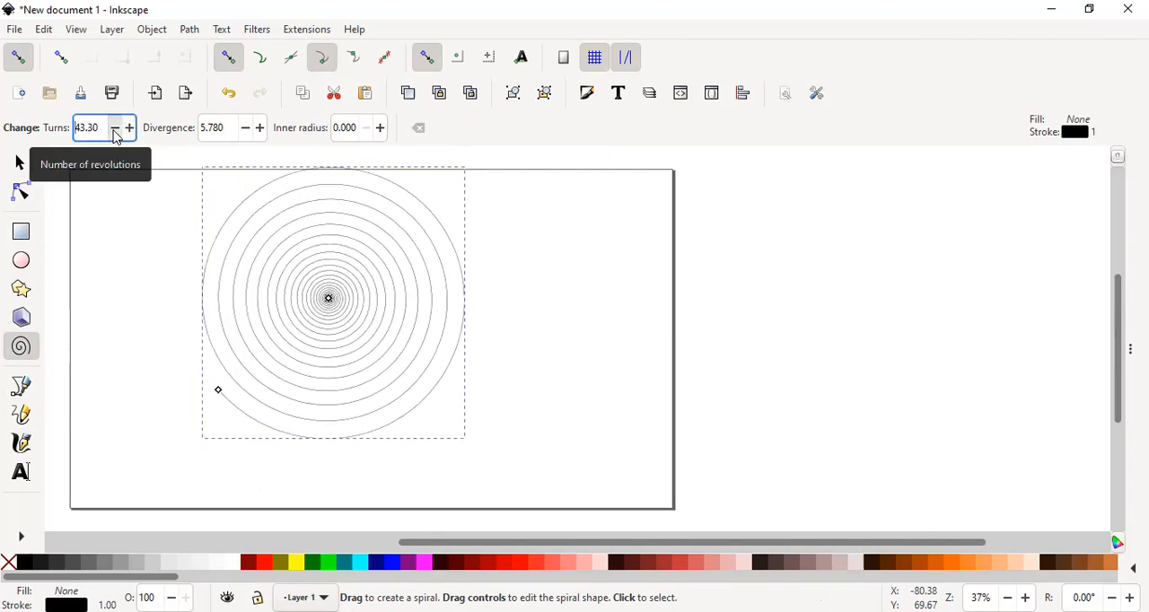
left_click(116, 137)
left_click_drag(101, 131, 81, 130)
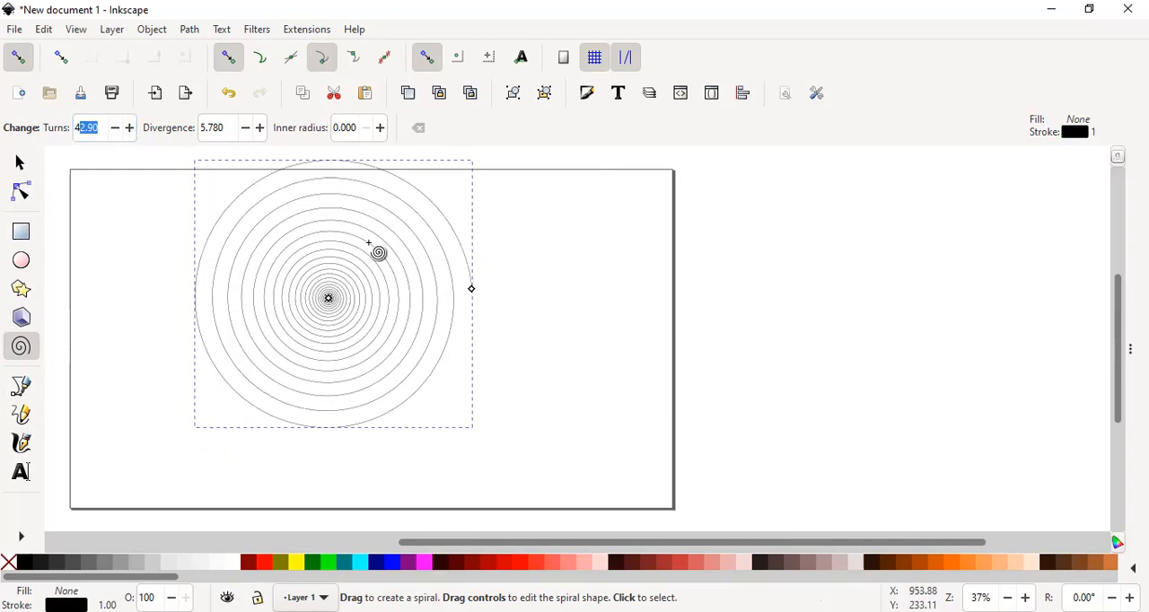
key("Delete")
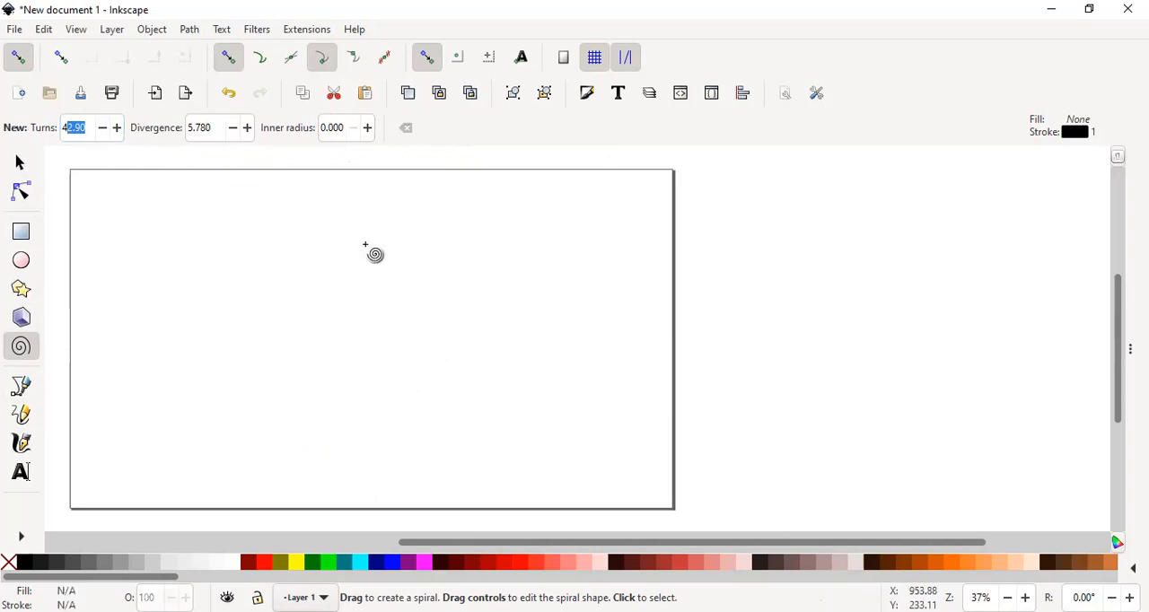
- Draw a large ellipse about 1125 × 1018 px across the middle of the page
left_click(23, 262)
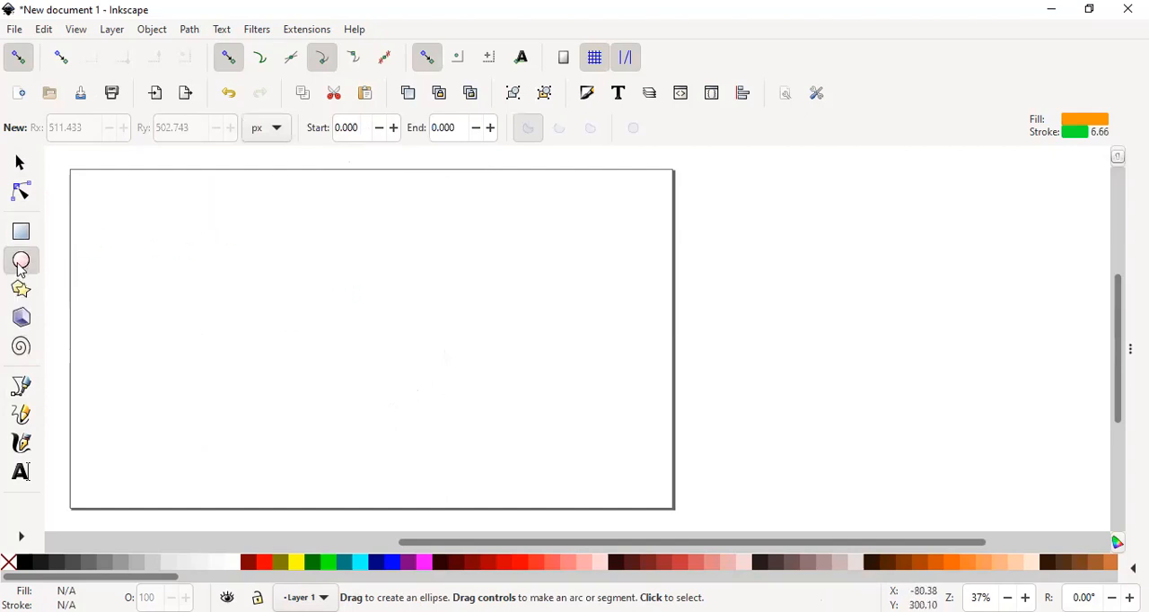
left_click_drag(189, 202, 542, 520)
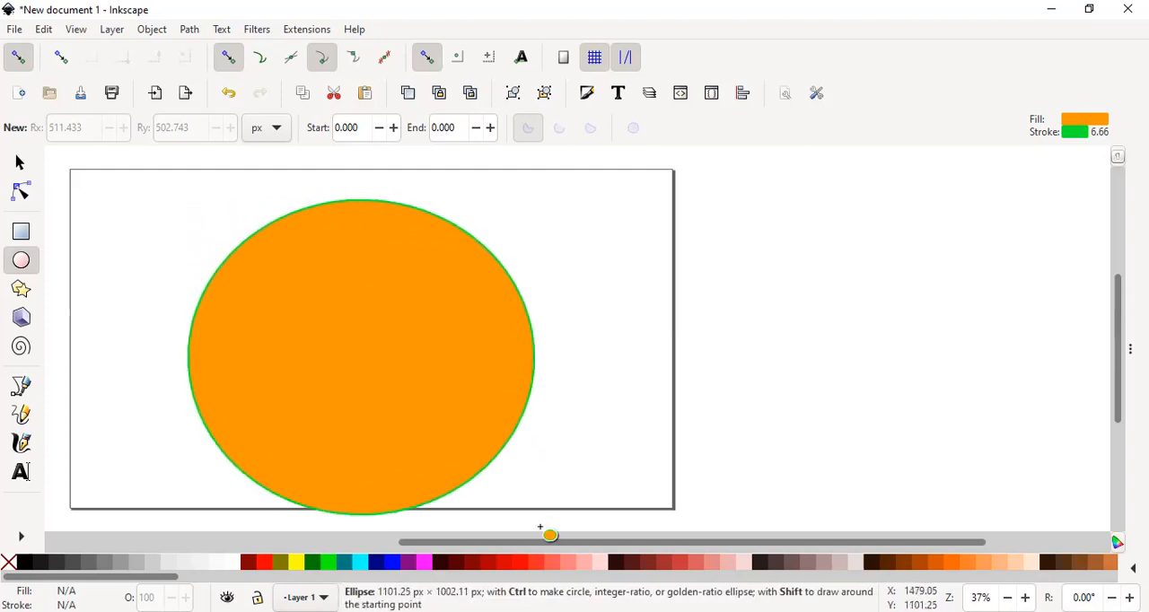
left_click_drag(362, 342, 366, 364)
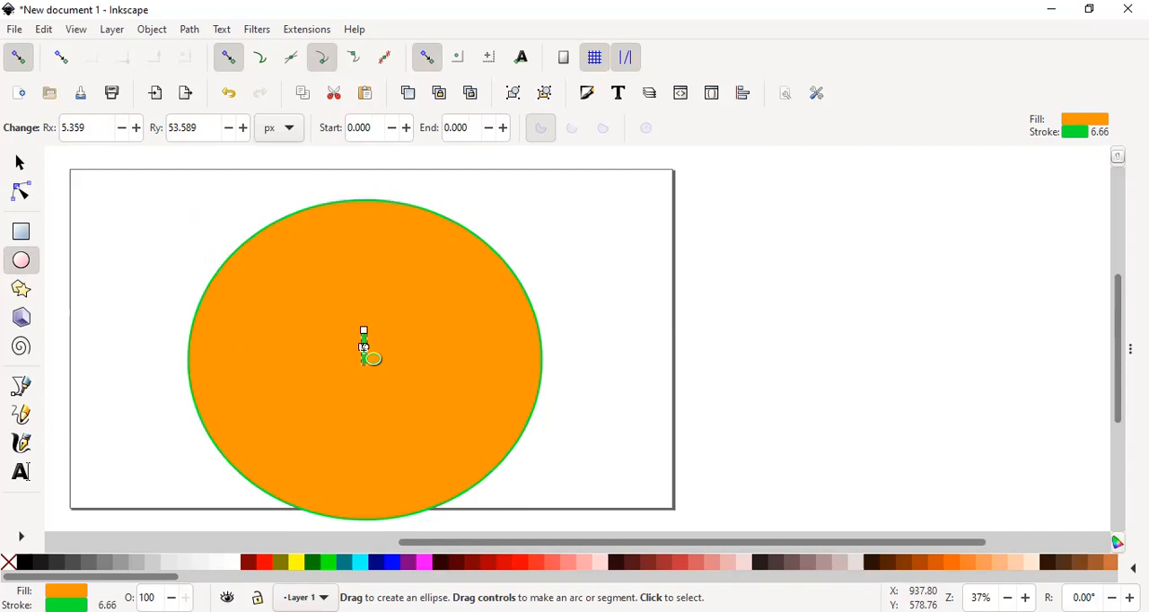
key("Delete")
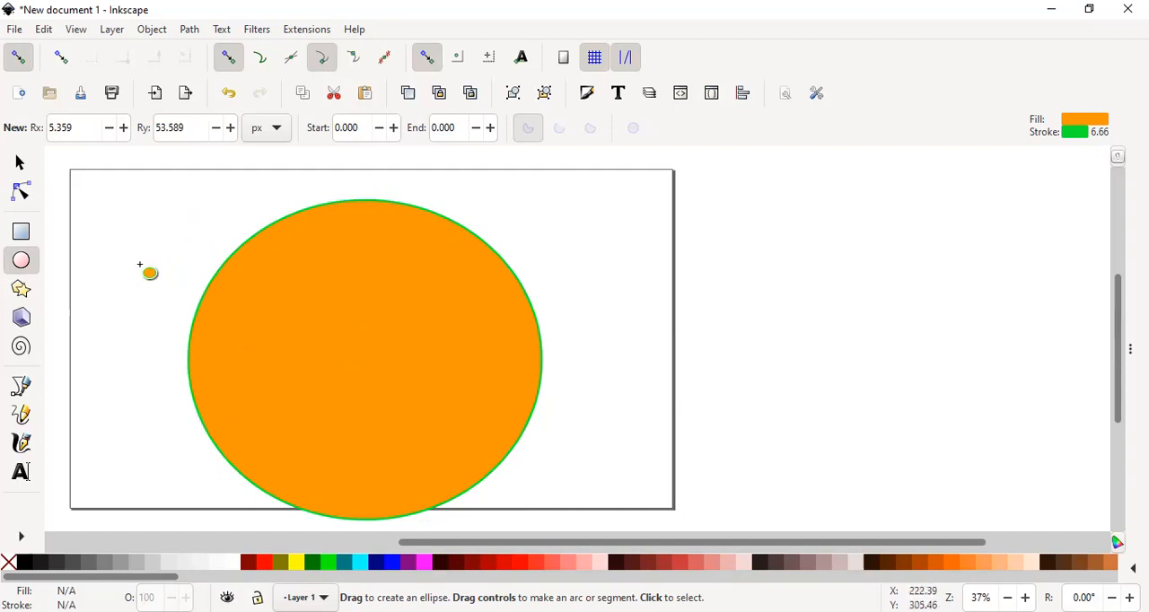
left_click_drag(301, 285, 342, 304)
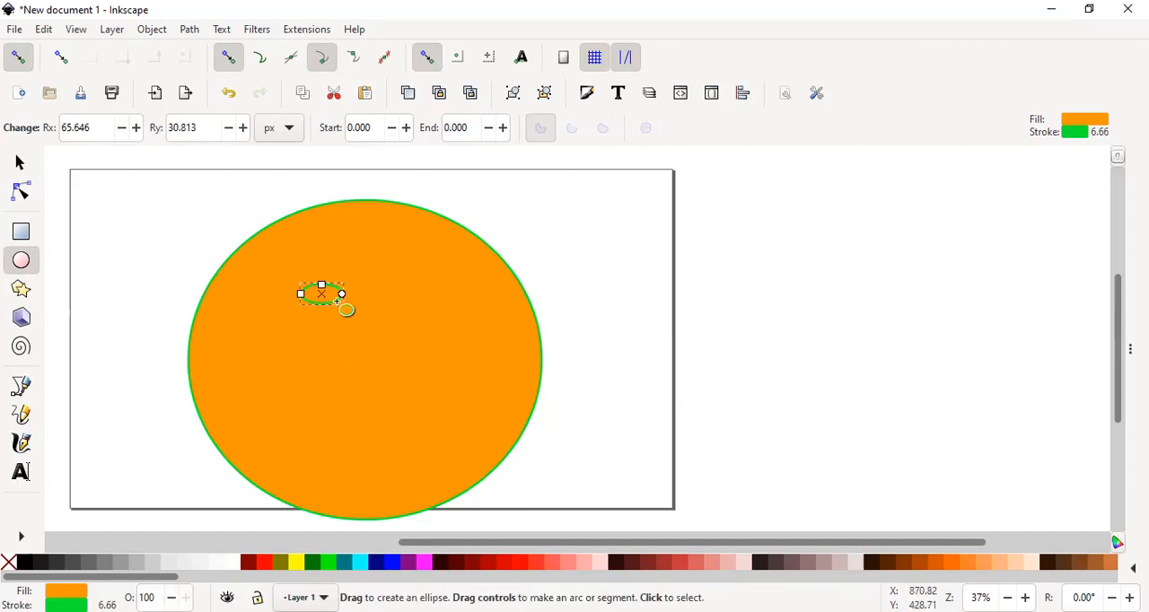
key("Delete")
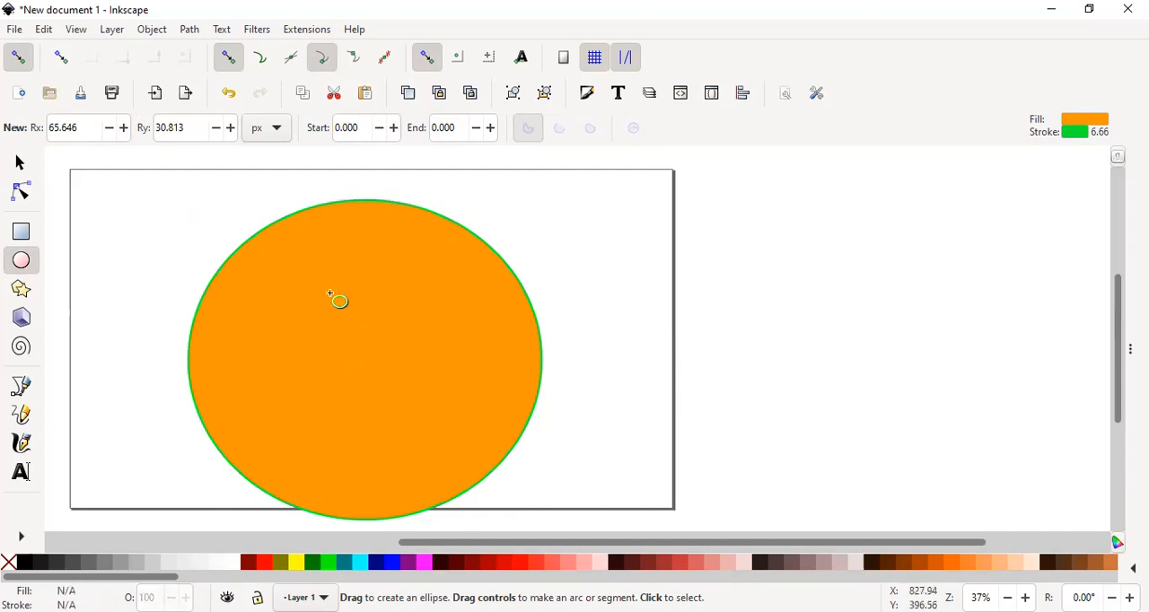
- Move the large ellipse up so it lies fully inside the page, and deselect it
left_click(374, 337)
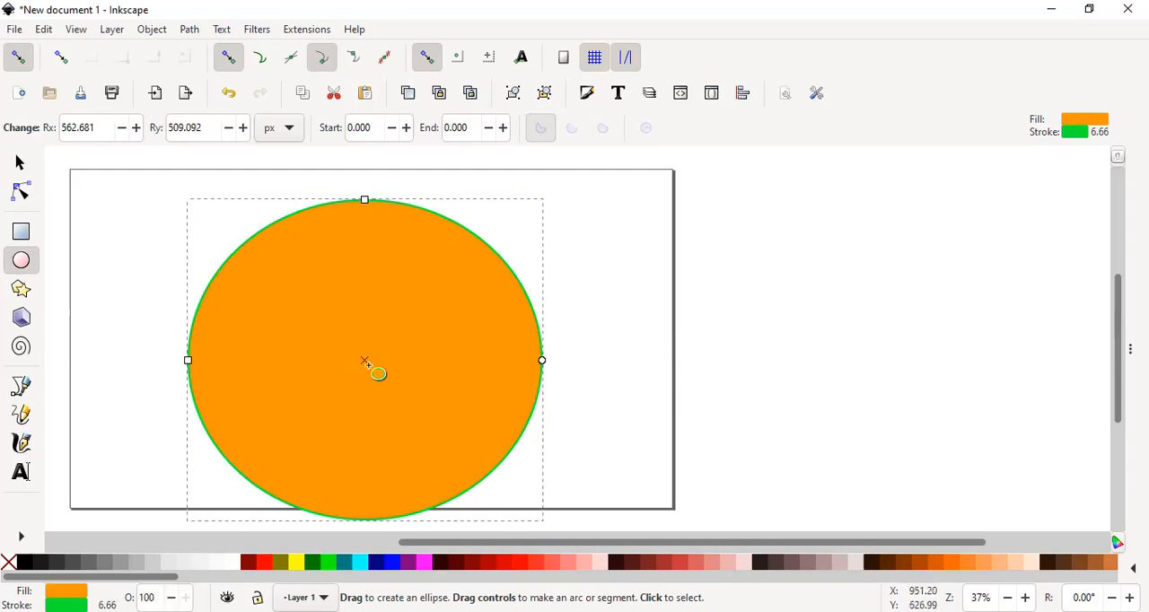
mouse_move(365, 360)
left_mouse_down()
mouse_move(367, 339)
mouse_move(386, 347)
mouse_move(373, 345)
left_mouse_up()
left_click(365, 170)
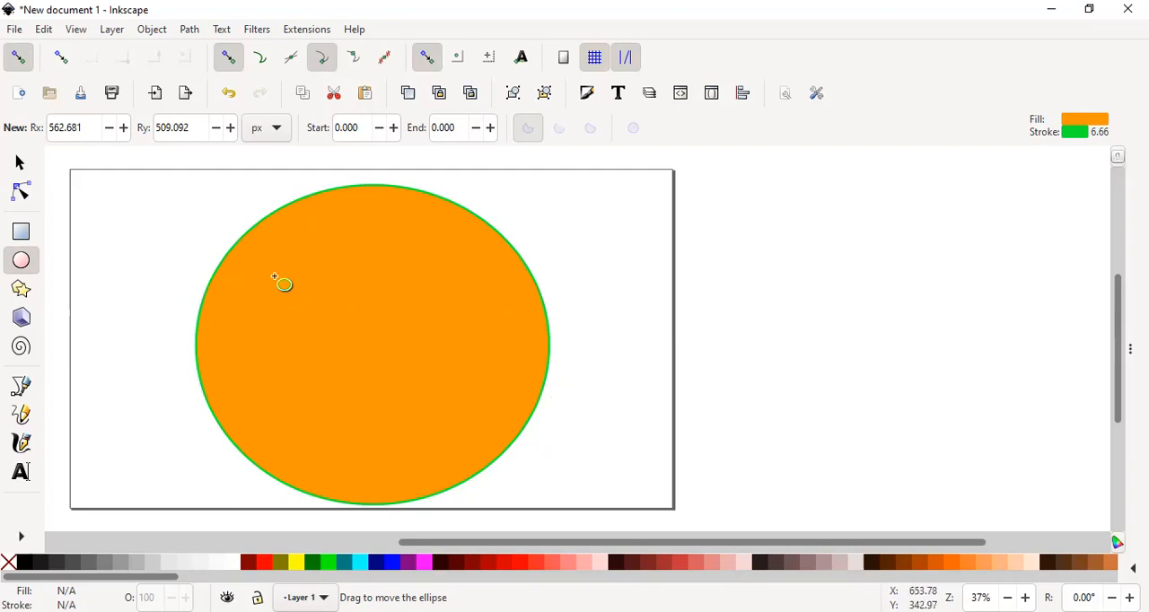
- Draw four small ellipses, each about 180 to 200 px wide, spread out inside the large ellipse
left_click_drag(274, 276, 335, 320)
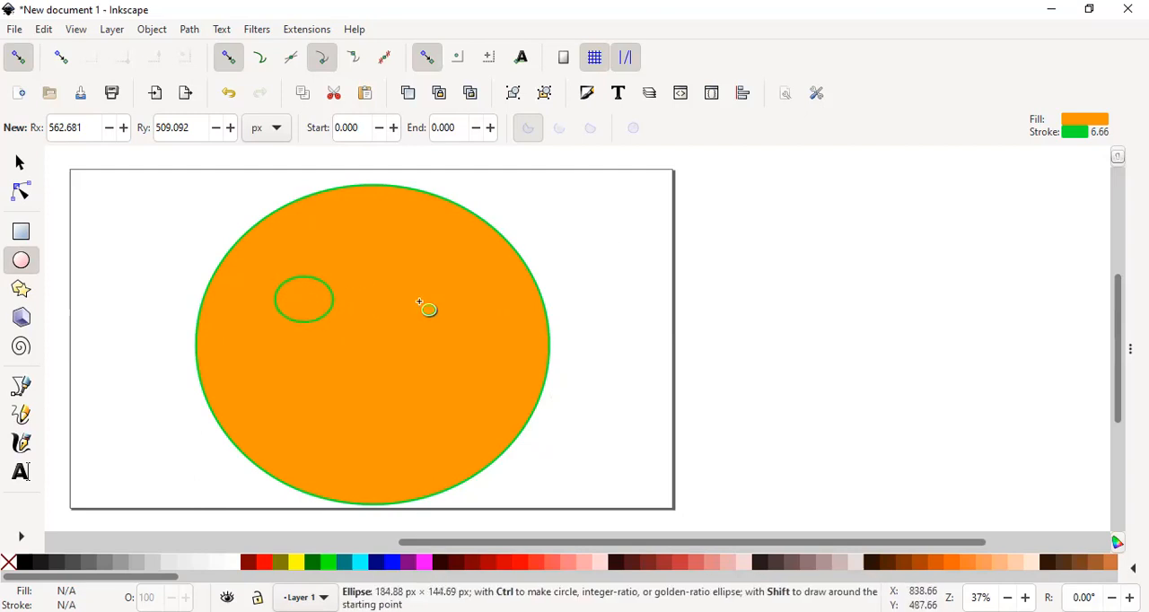
left_click_drag(409, 292, 472, 343)
left_click_drag(355, 357, 418, 414)
left_click_drag(260, 385, 320, 434)
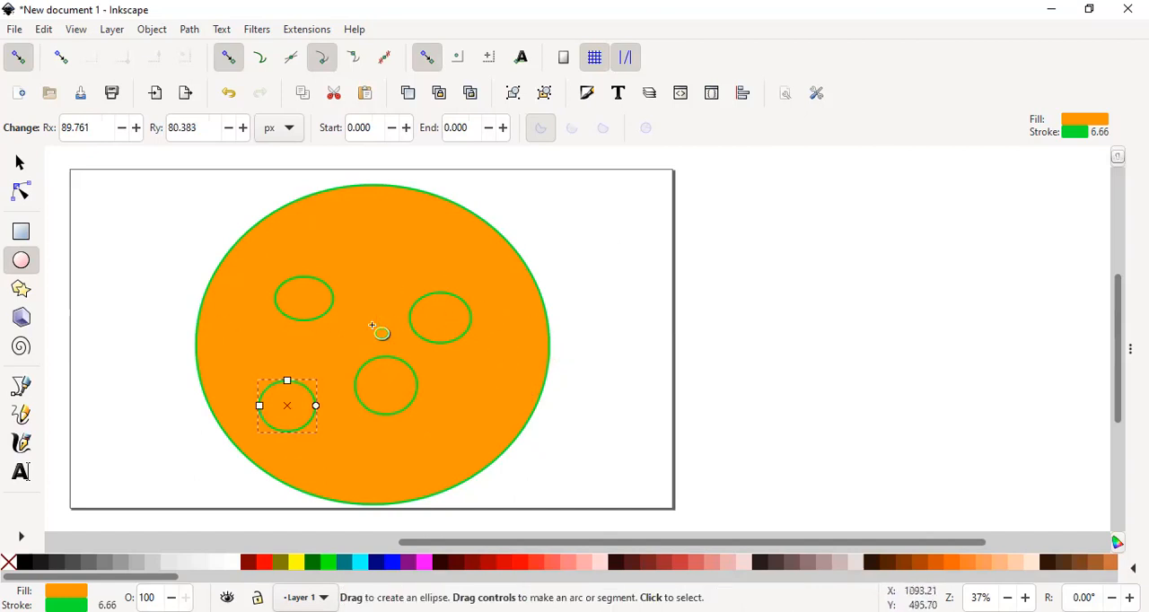
left_click(438, 391)
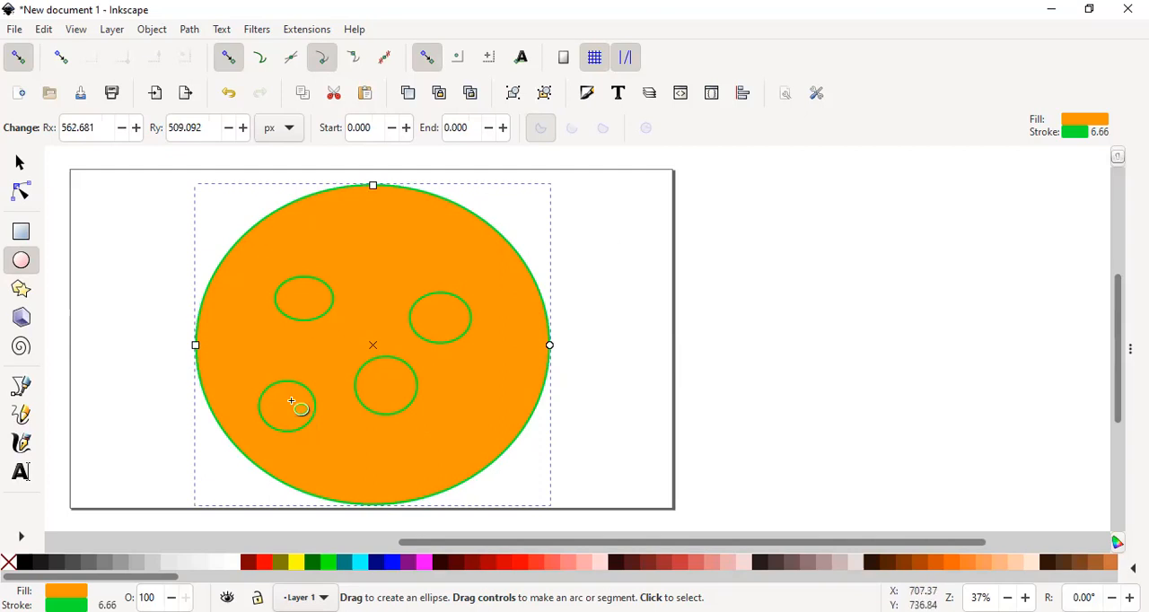
left_click_drag(292, 401, 308, 363)
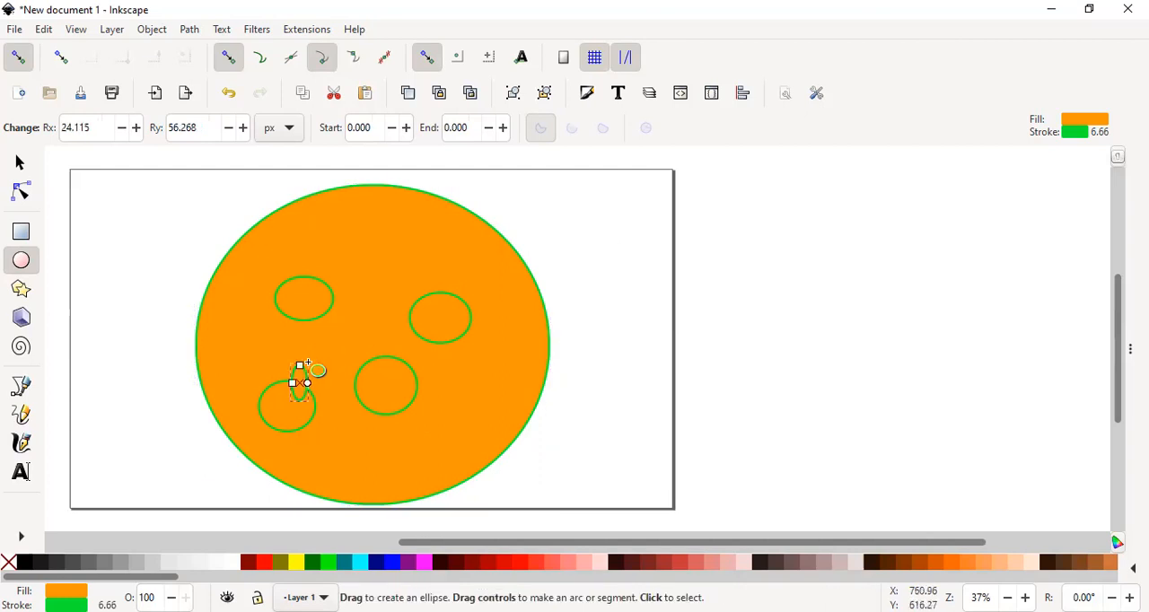
key("Delete")
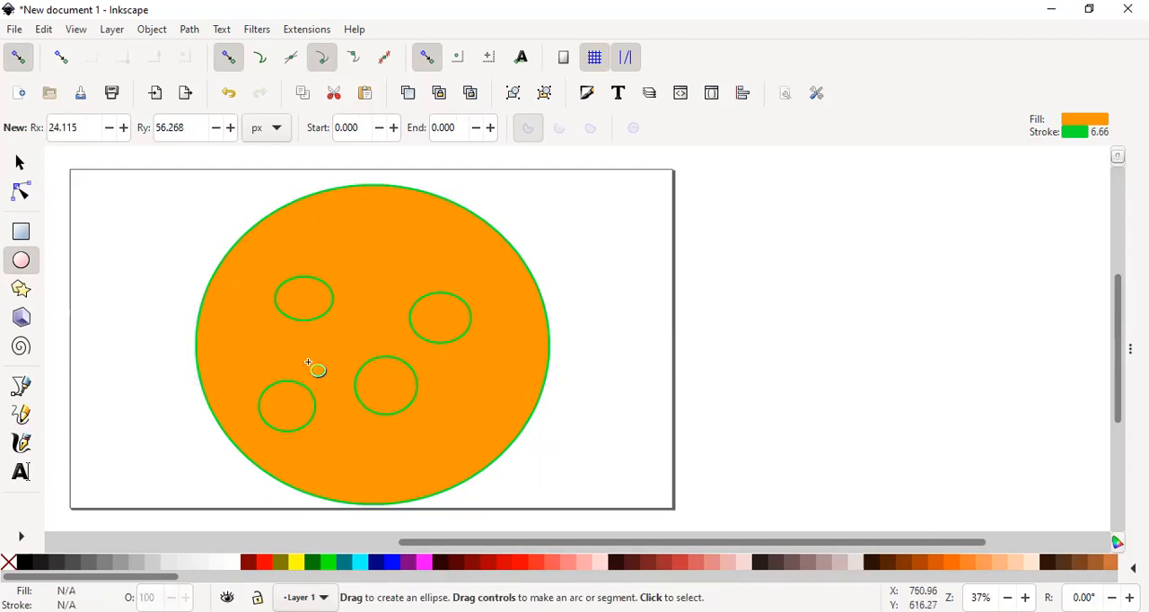
- Move the lower-left small ellipse up and inward, next to the lower-right one
left_click(291, 409)
left_click_drag(289, 407, 311, 378)
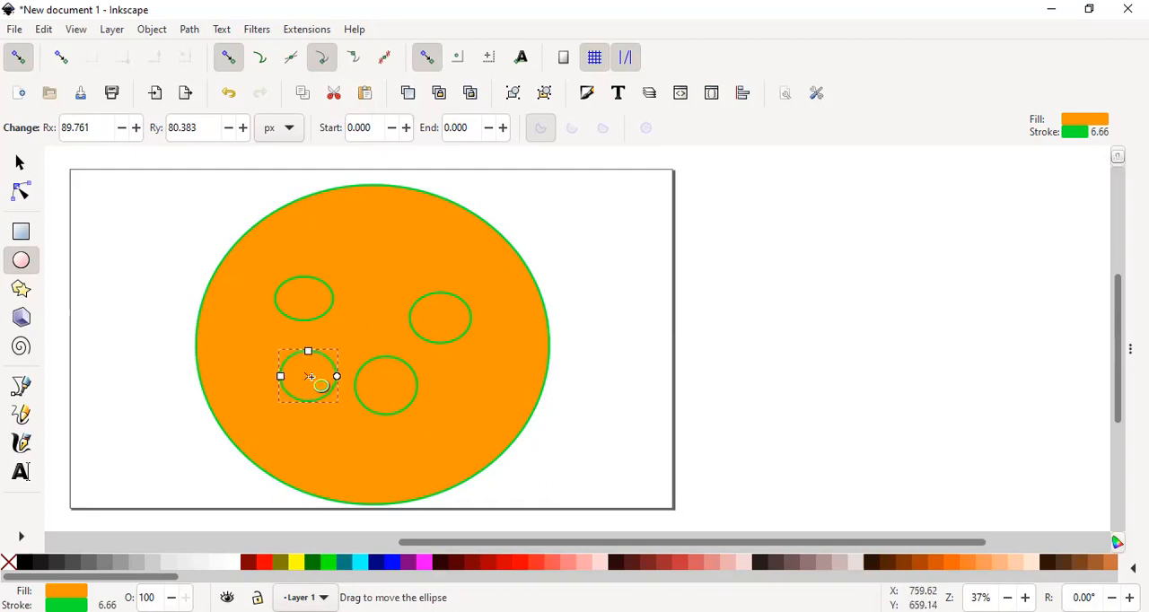
left_click(440, 324)
left_click_drag(443, 342, 413, 320)
key("ctrl+z")
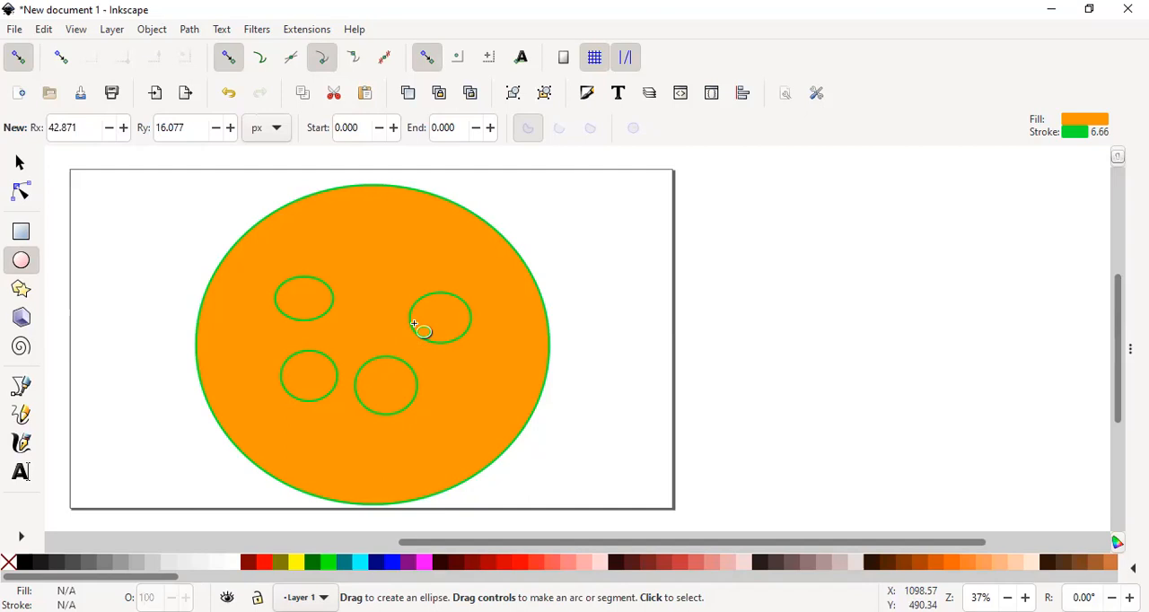
- Move the two upper small ellipses inward to form a button-hole group, and add a tiny ellipse about 3 × 11 px beside them
left_click(443, 312)
left_click_drag(443, 317, 397, 307)
left_click_drag(313, 294, 327, 311)
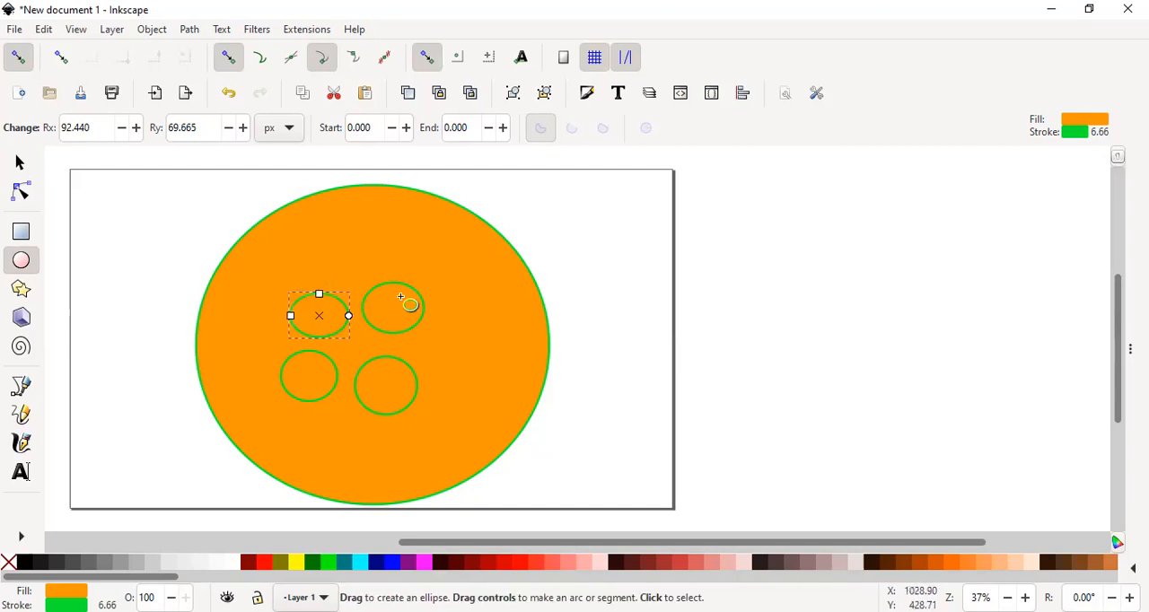
left_click_drag(448, 326, 449, 331)
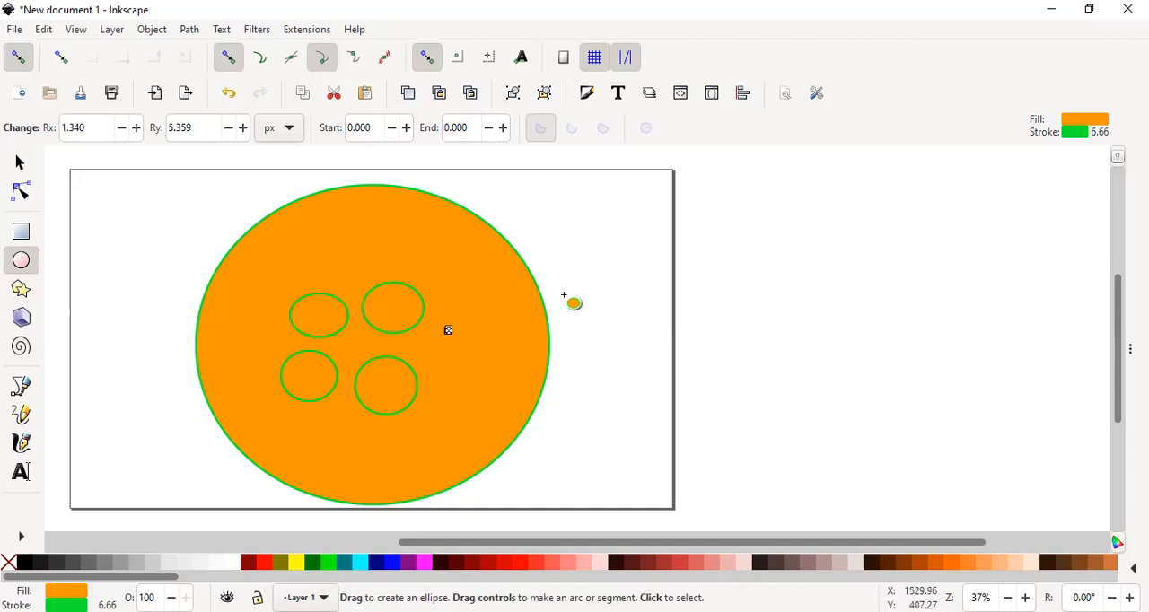
left_click(616, 294)
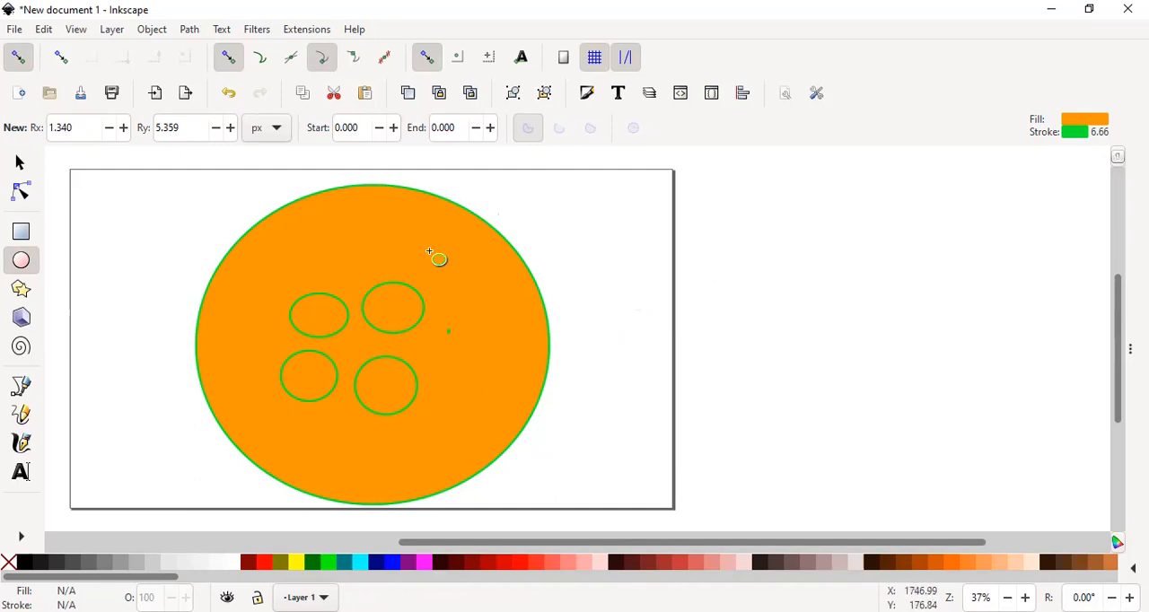
- Try several palette fill colours on the large ellipse, including teal and magenta, and settle on a light peach fill
left_click(398, 262)
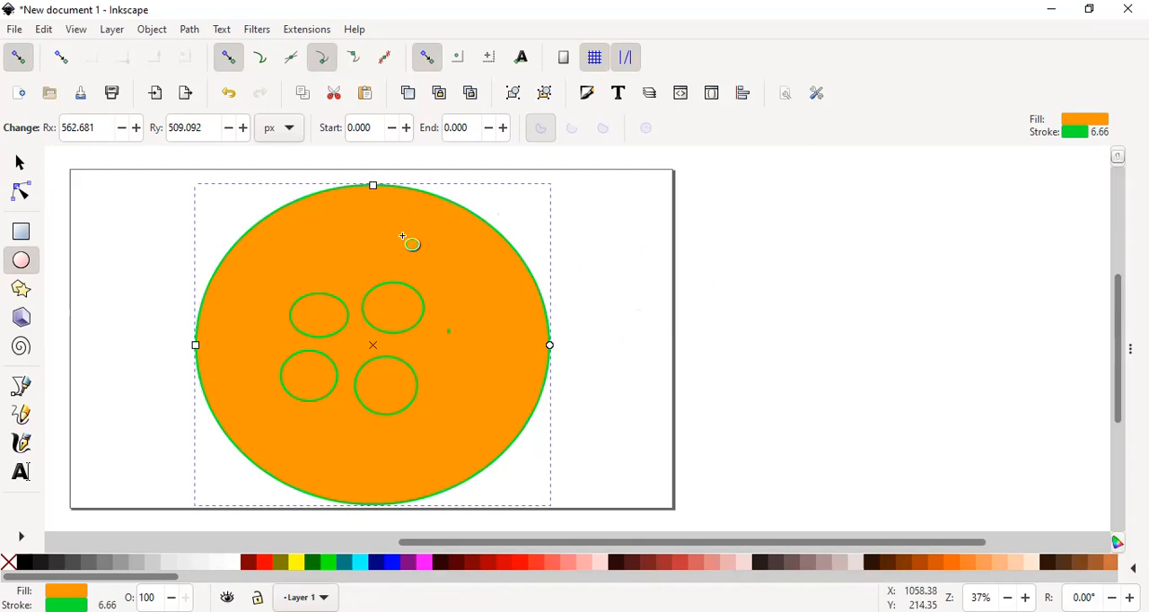
left_click(302, 568)
left_click(314, 566)
left_click(335, 565)
left_click(351, 567)
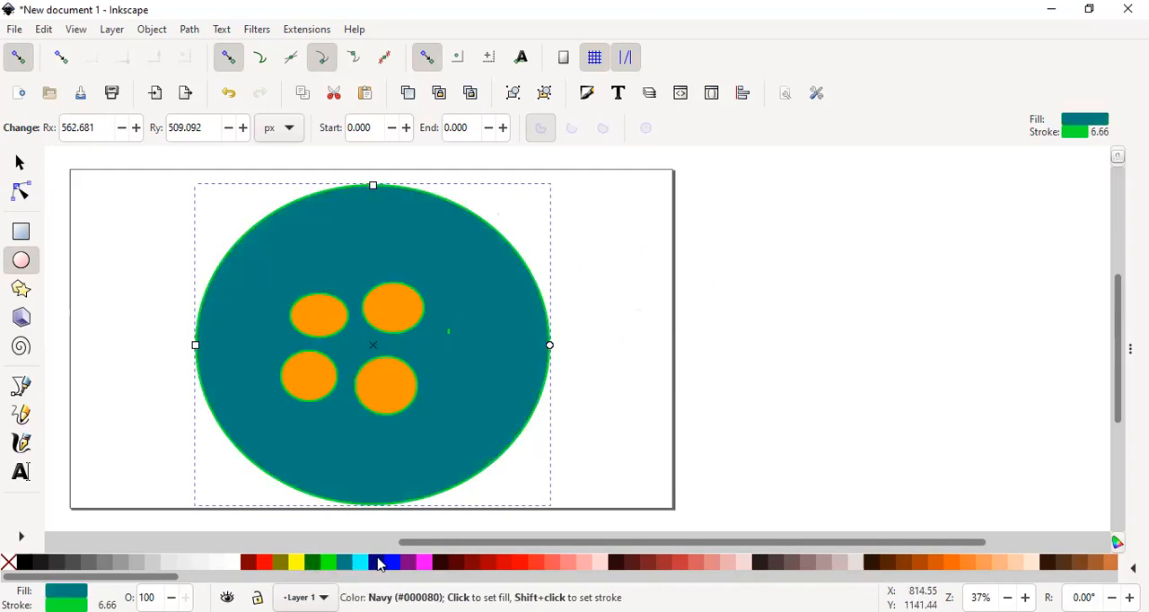
left_click(402, 565)
left_click(415, 567)
left_click(424, 567)
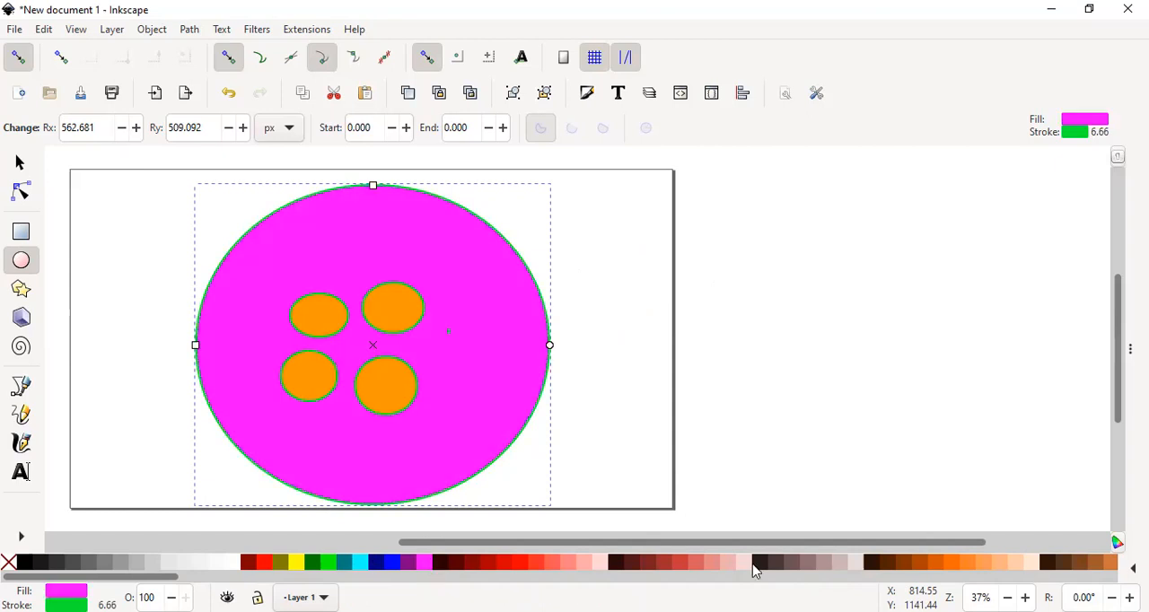
left_click(998, 567)
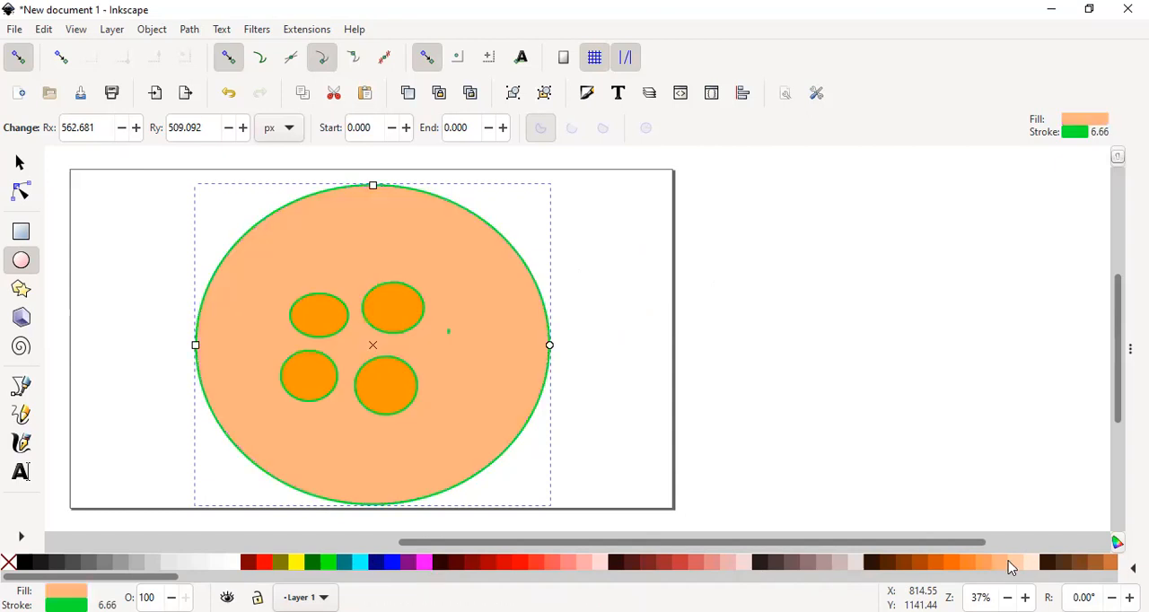
left_click(1010, 562)
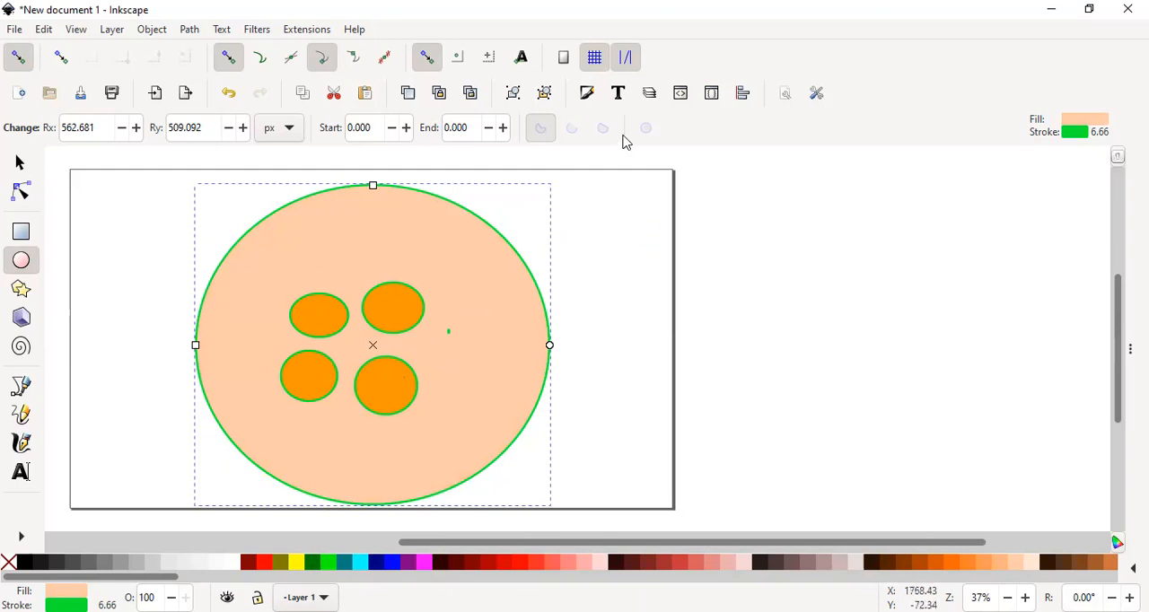
- Open the fill and stroke properties of the large ellipse and examine the fill, stroke paint and stroke style settings
left_click(587, 94)
left_click(587, 94)
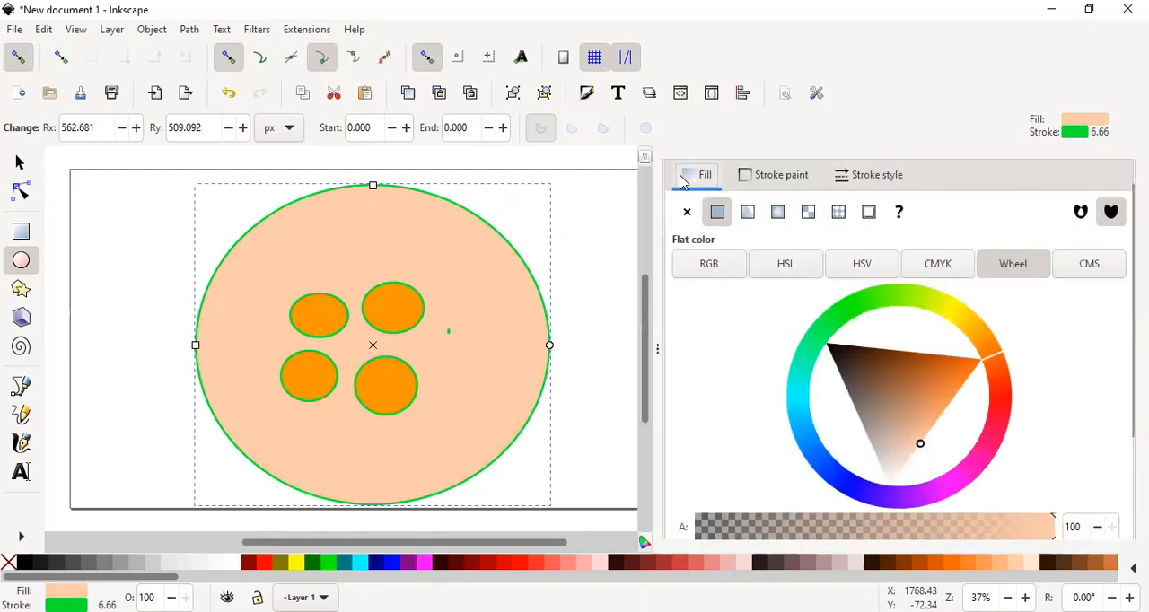
left_click(770, 179)
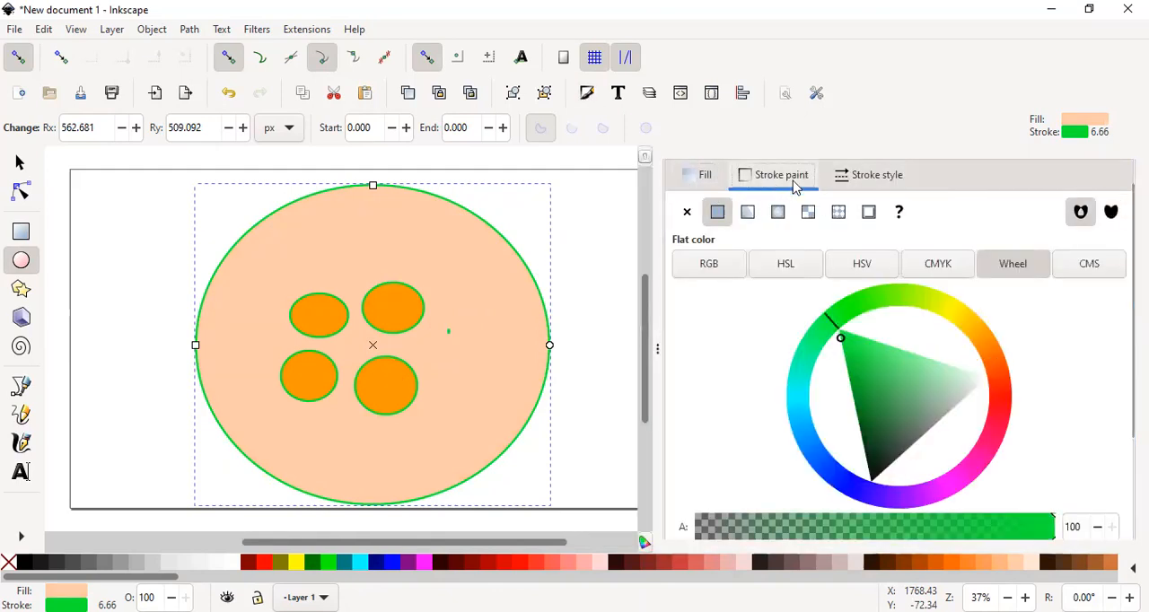
left_click(883, 179)
left_click(690, 177)
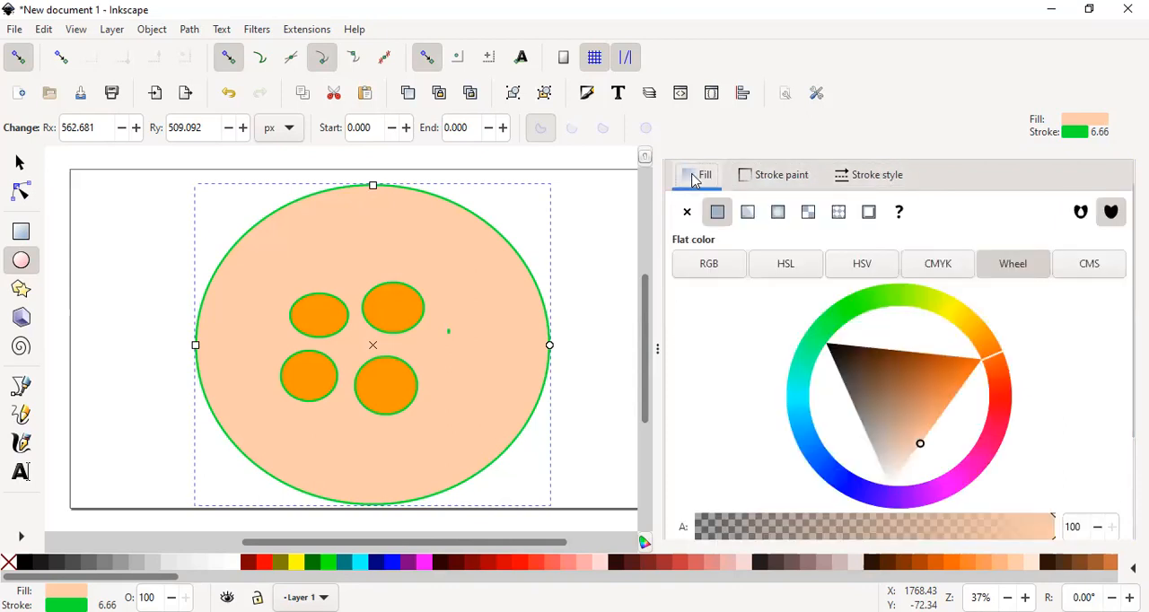
- Check the CMS mode for the large ellipse's stroke paint, then change the stroke colour to magenta pink on the colour wheel
left_click(771, 176)
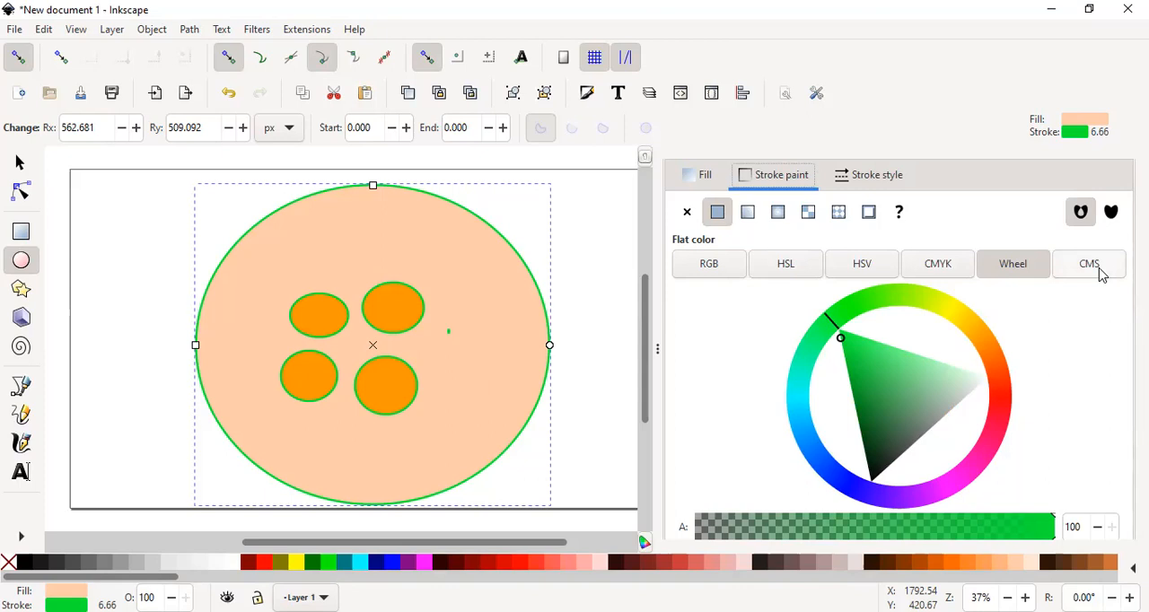
left_click(1090, 269)
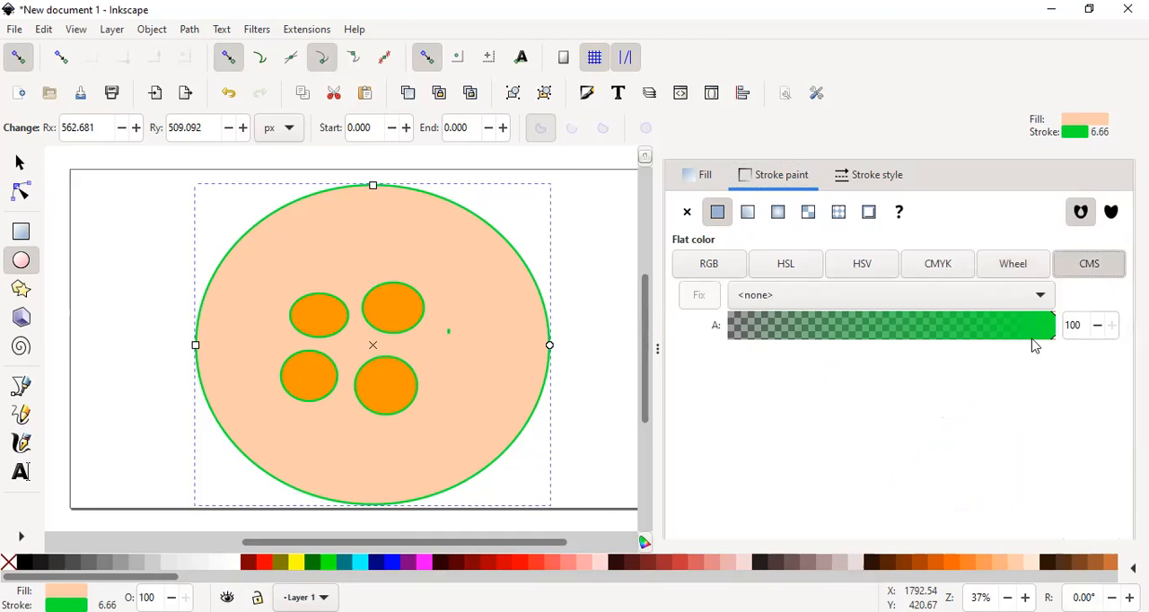
left_click(1020, 267)
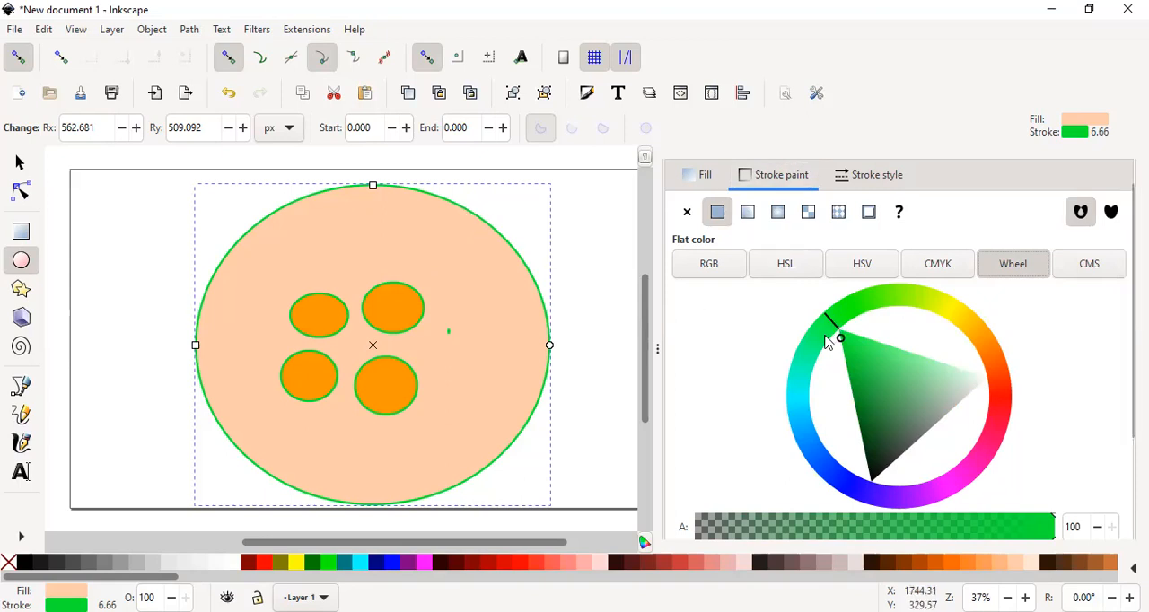
left_click_drag(827, 342, 814, 326)
mouse_move(795, 458)
left_mouse_down()
mouse_move(906, 496)
mouse_move(963, 475)
mouse_move(995, 483)
left_mouse_up()
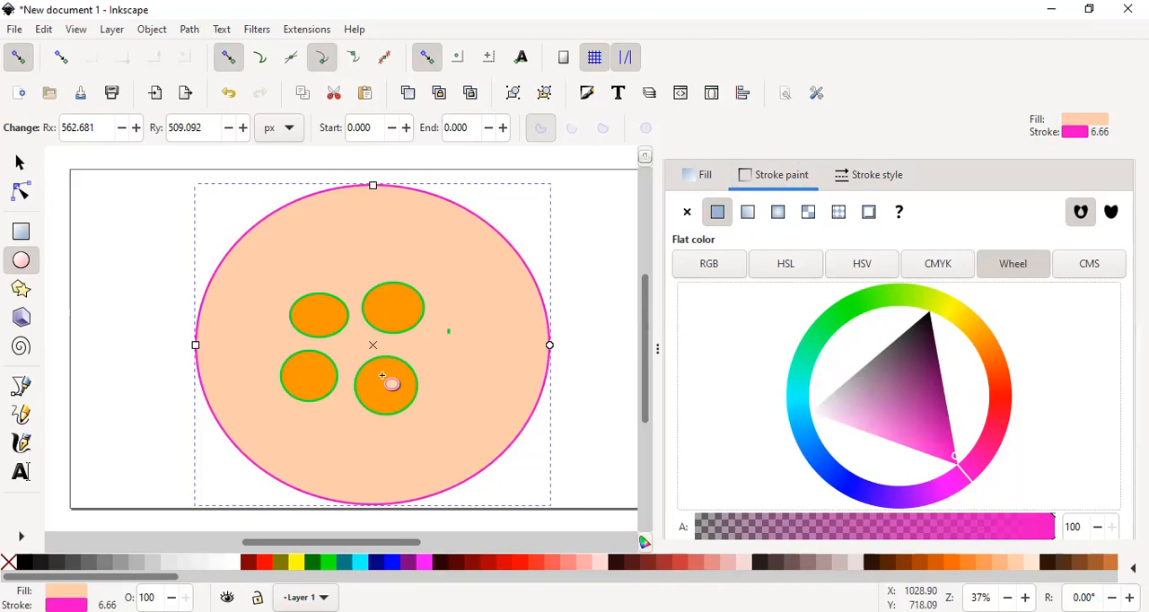
- Try green and red stroke colours on the upper-right small ellipse using the colour wheel, and settle on a blue stroke
left_click(311, 318)
left_click(404, 313)
left_click(702, 184)
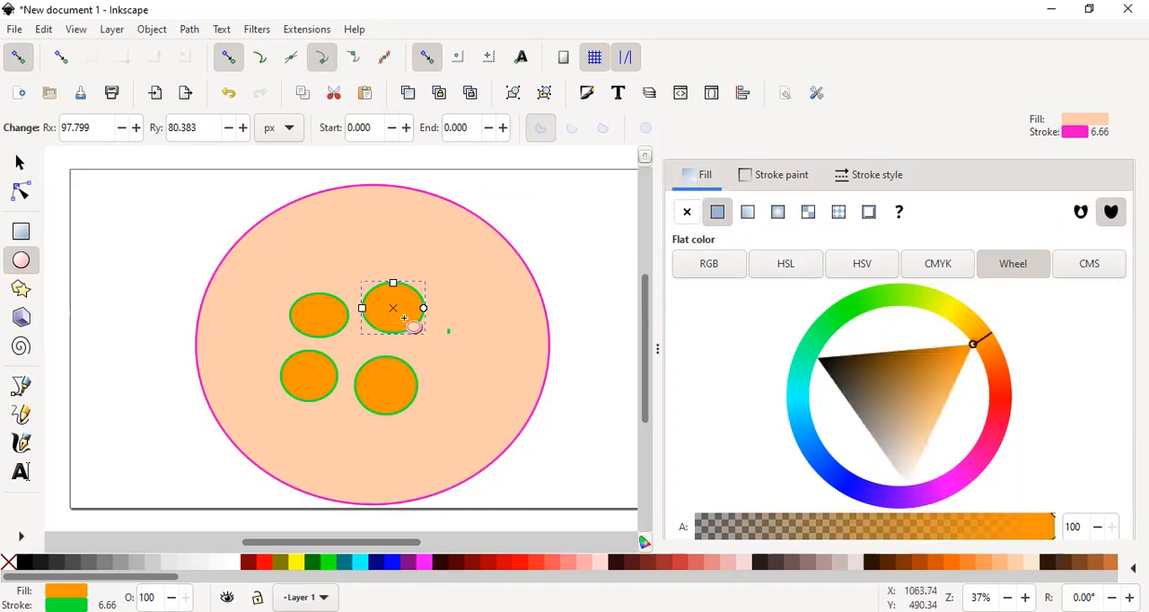
left_click(787, 179)
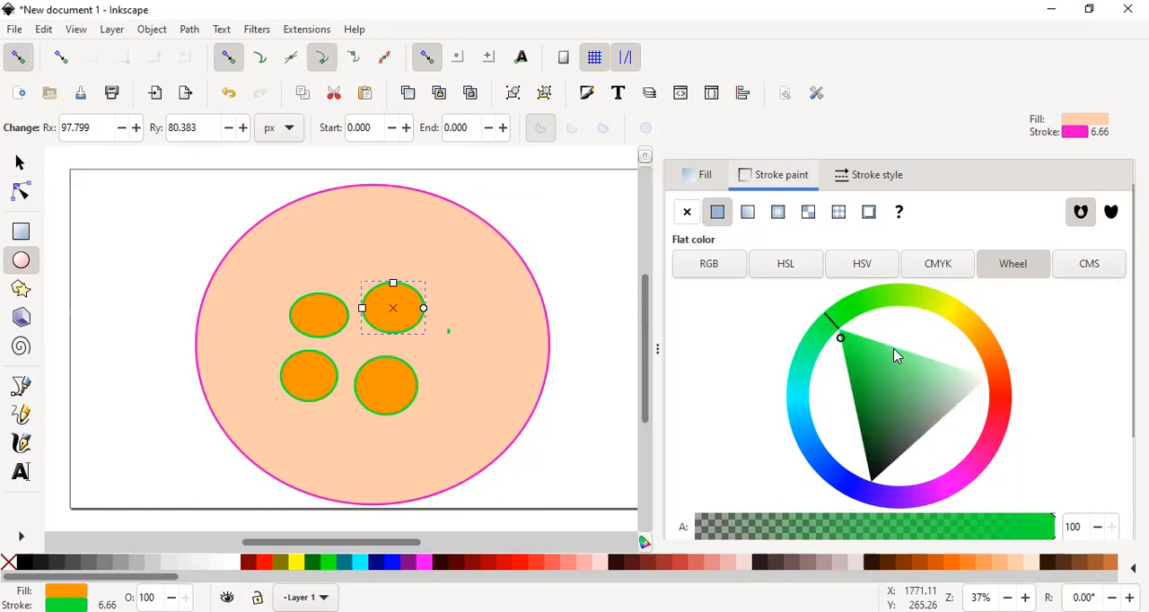
left_click_drag(895, 319, 917, 308)
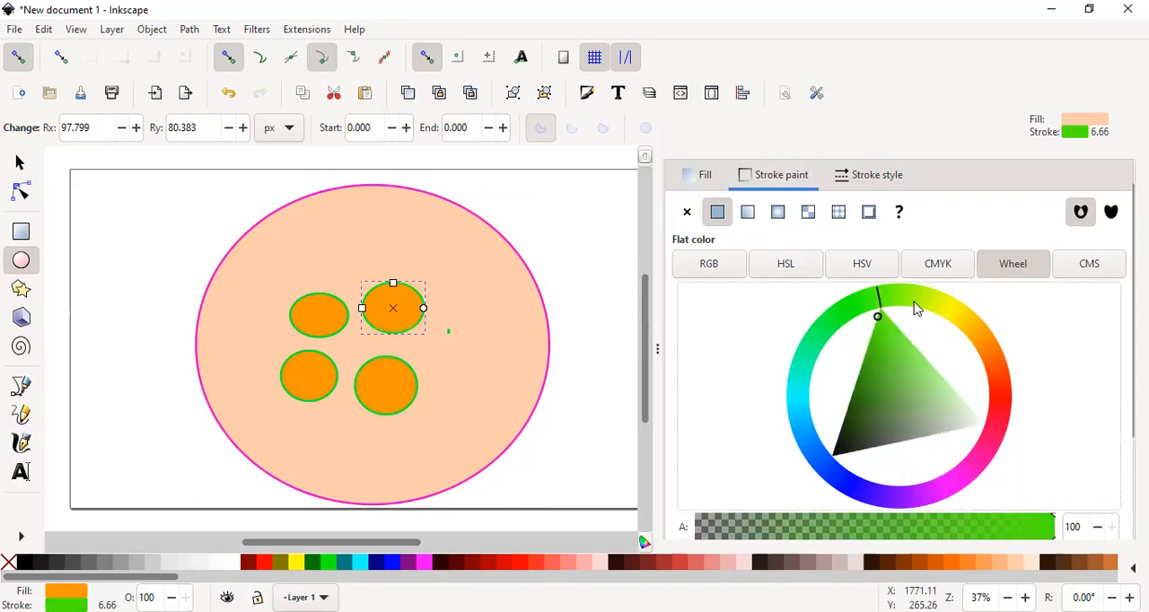
left_click(991, 428)
left_click_drag(994, 457, 883, 491)
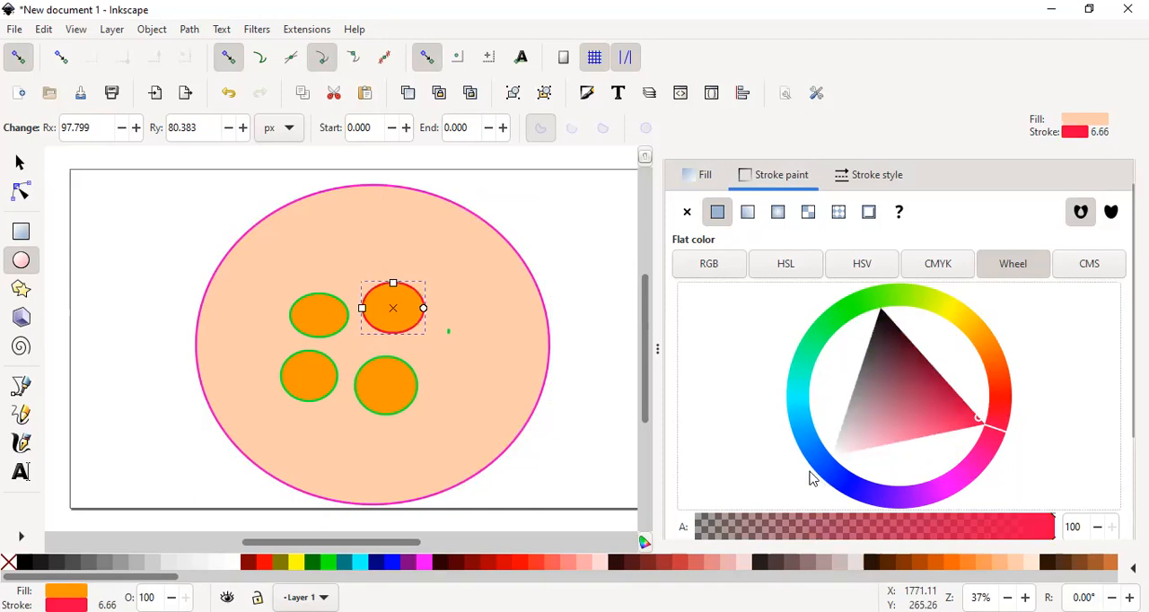
left_click_drag(953, 487, 885, 422)
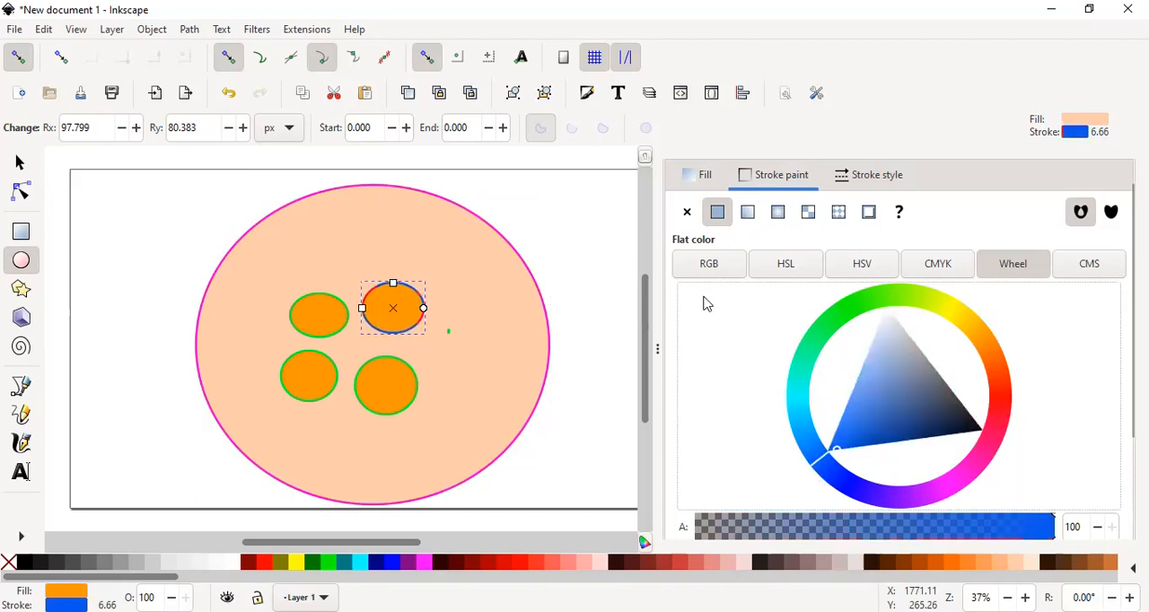
- Give the lower-right small ellipse a green fill and a magenta pink stroke using the colour wheel
left_click(398, 380)
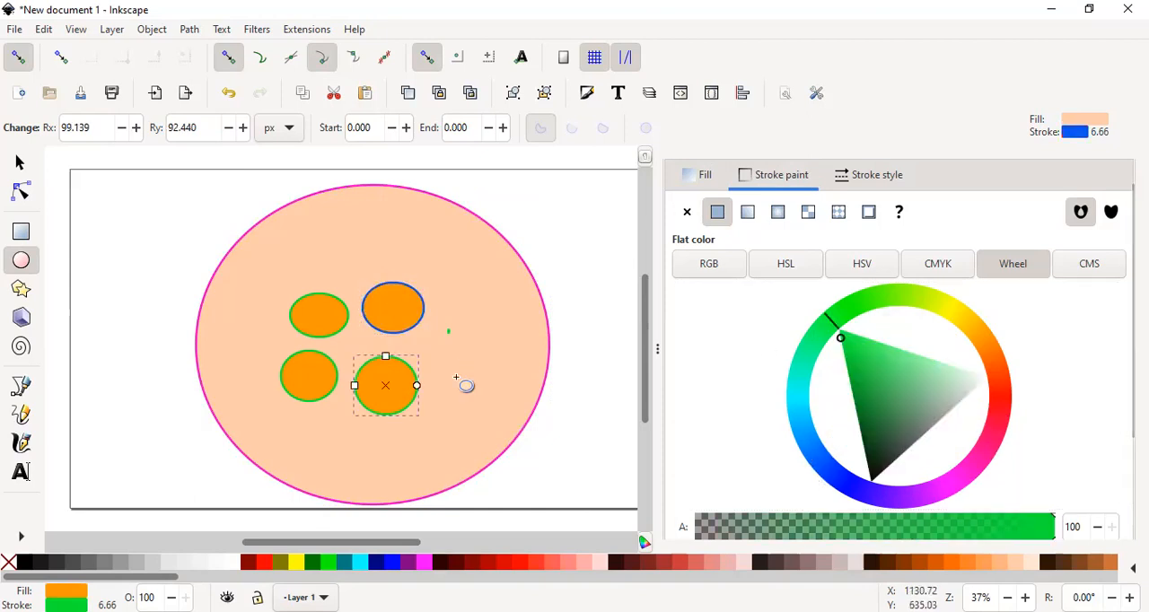
left_click(701, 175)
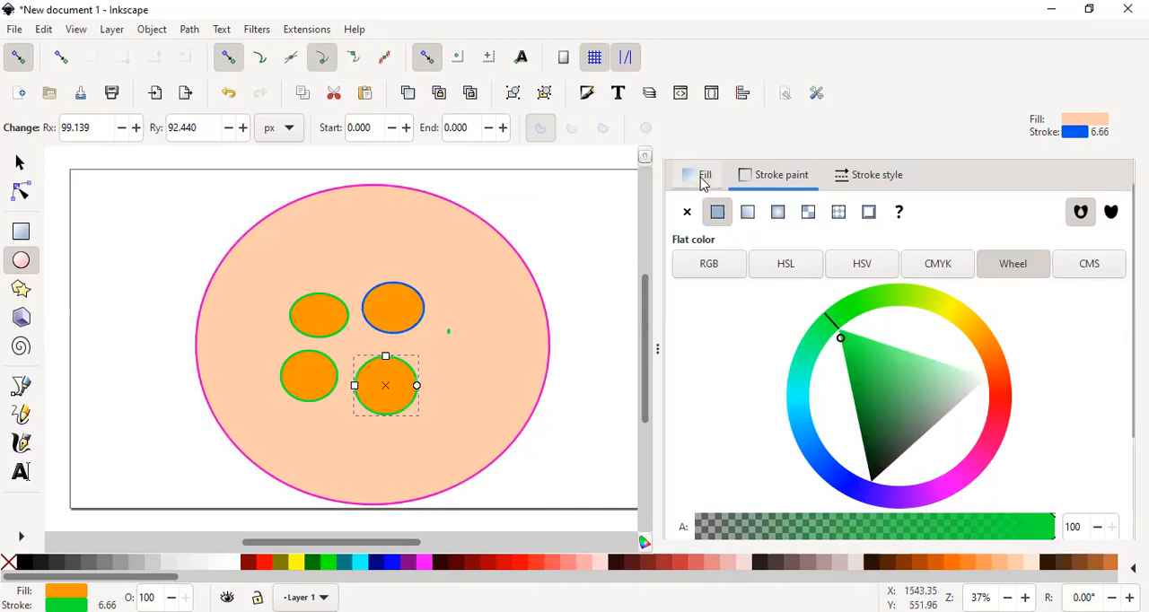
left_click_drag(977, 338, 805, 310)
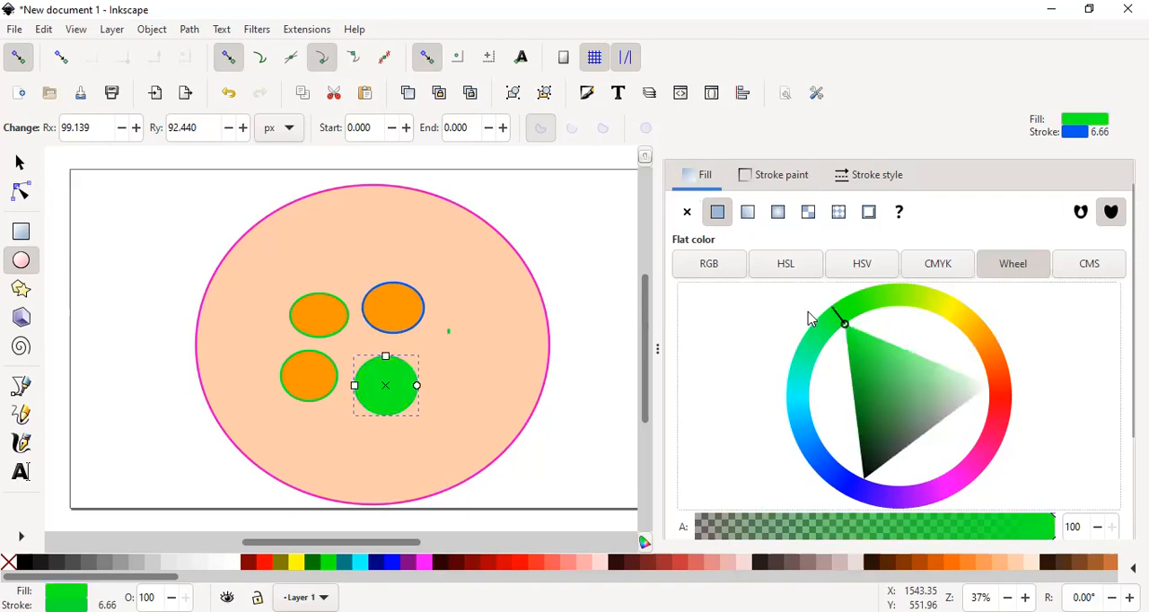
left_click(770, 177)
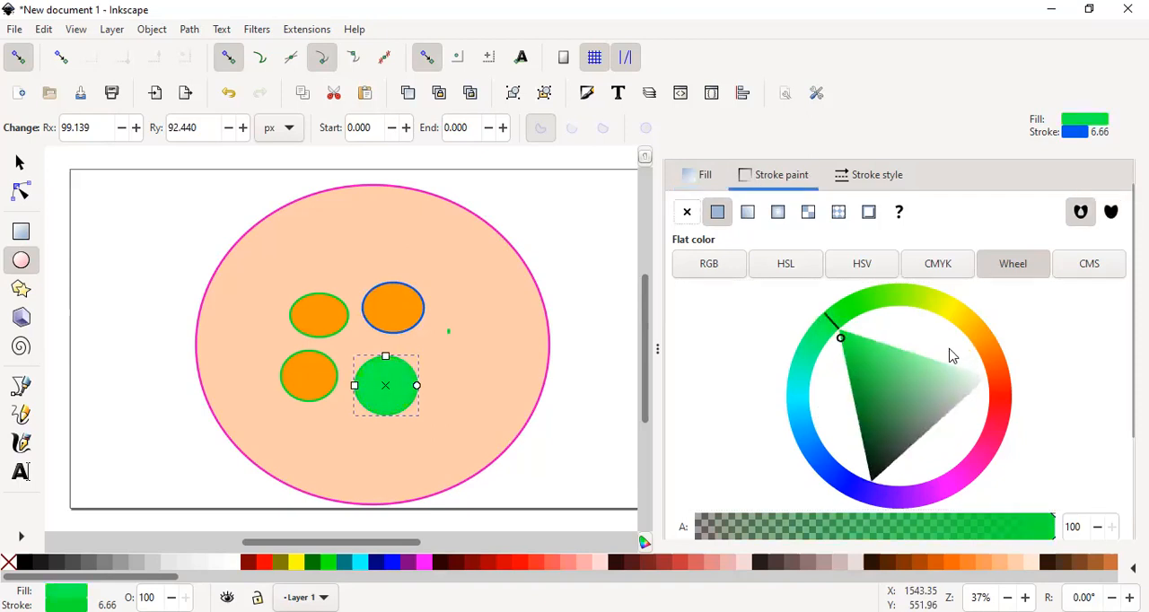
mouse_move(828, 327)
left_mouse_down()
mouse_move(799, 405)
mouse_move(796, 391)
left_mouse_up()
left_click(974, 482)
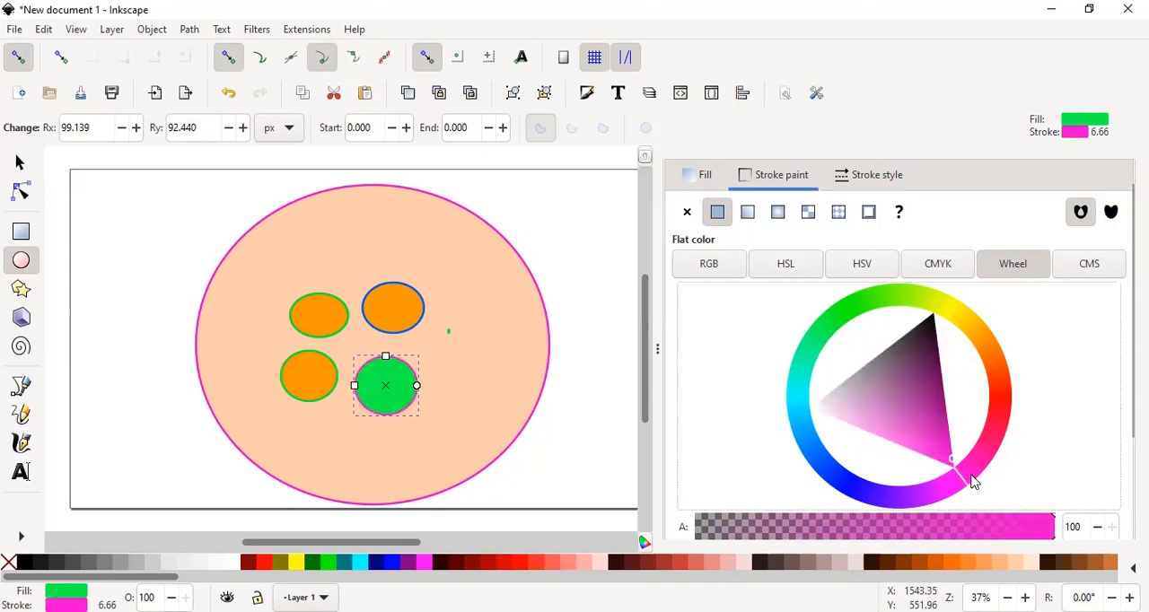
left_click_drag(974, 481, 976, 481)
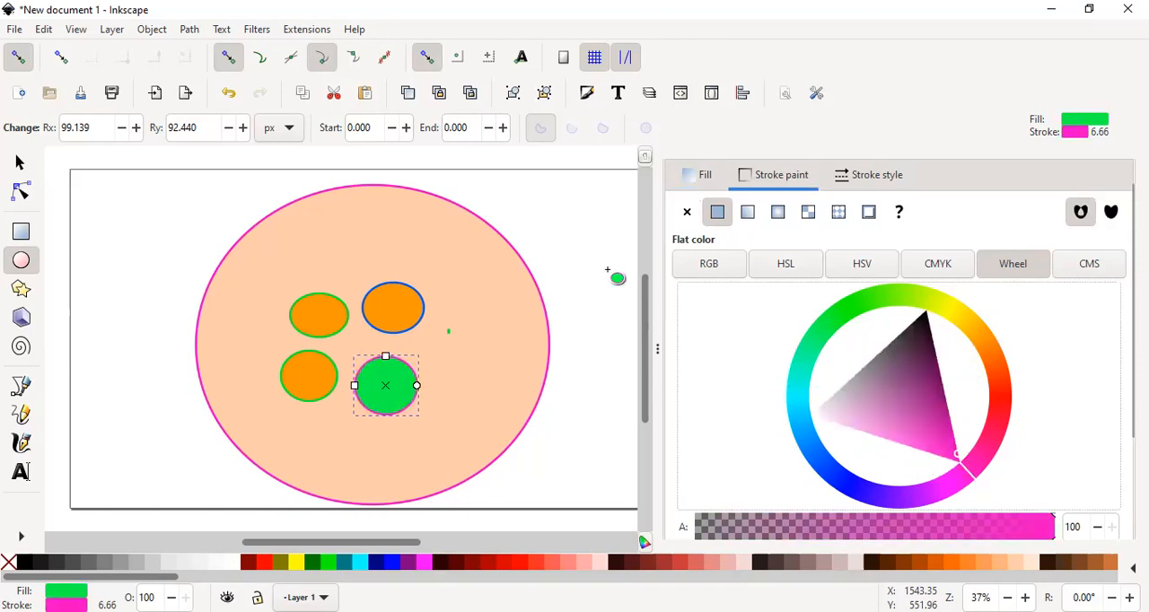
- Give the lower-left small ellipse a blue stroke and a red fill using the colour wheel
left_click(320, 370)
left_click(797, 384)
left_click(816, 471)
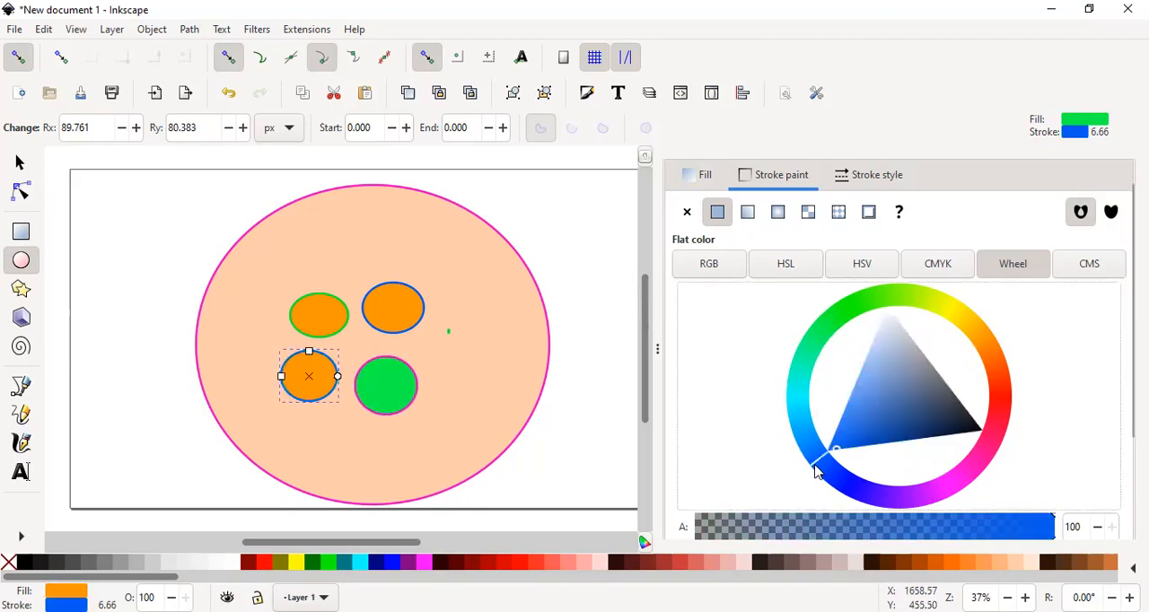
left_click(701, 177)
left_click_drag(990, 339, 306, 312)
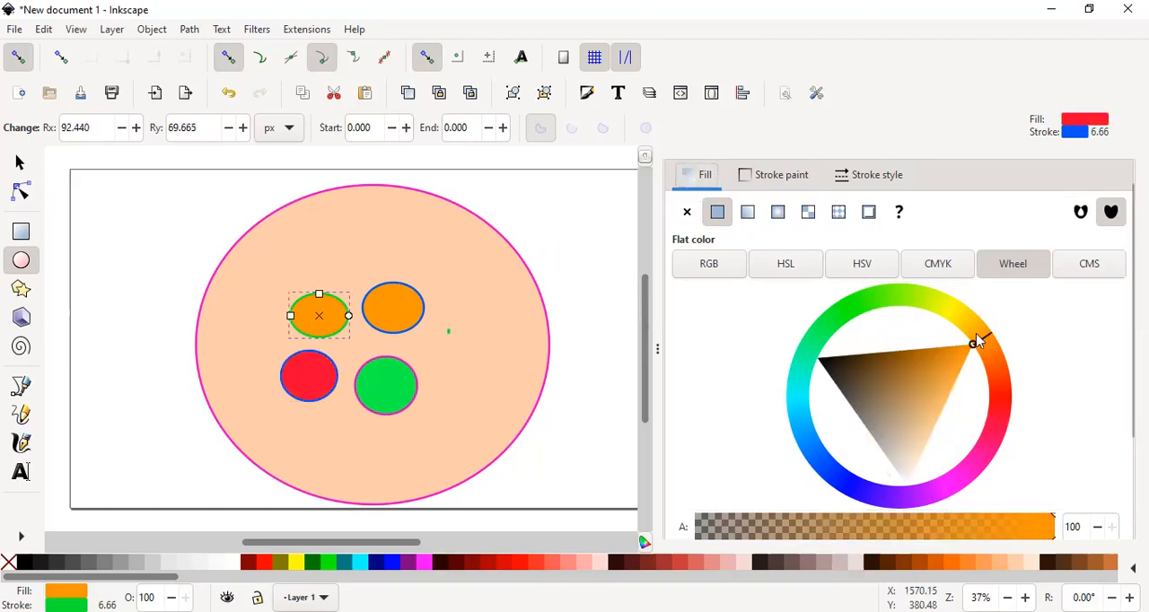
- Give the upper-left small ellipse a blue fill and a yellowish-green stroke using the colour wheel
left_click(787, 358)
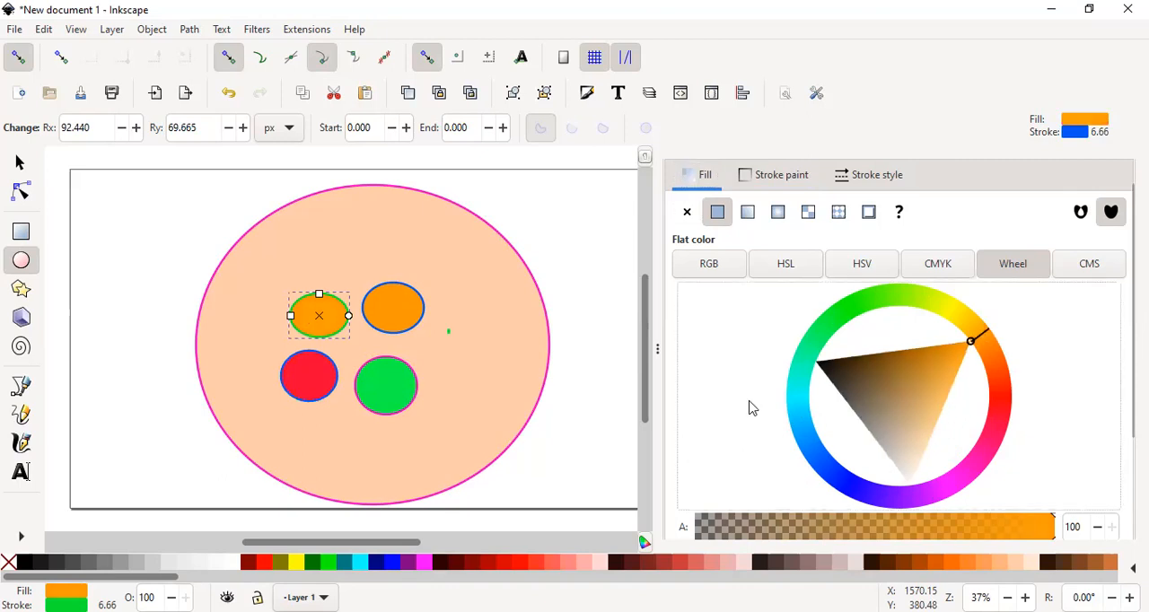
left_click(818, 480)
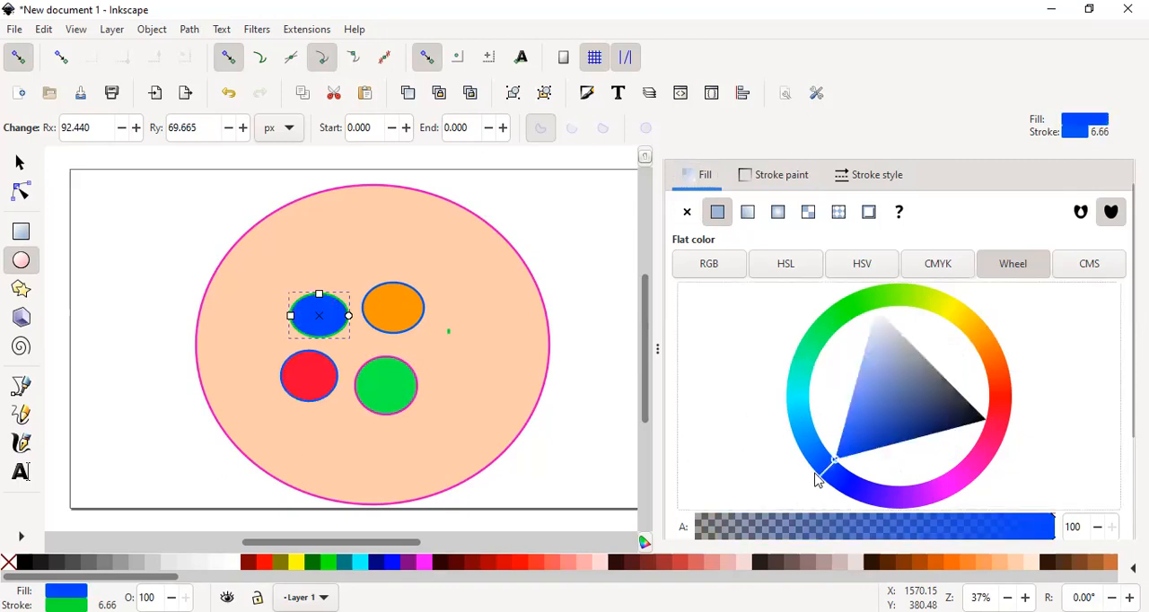
left_click(761, 175)
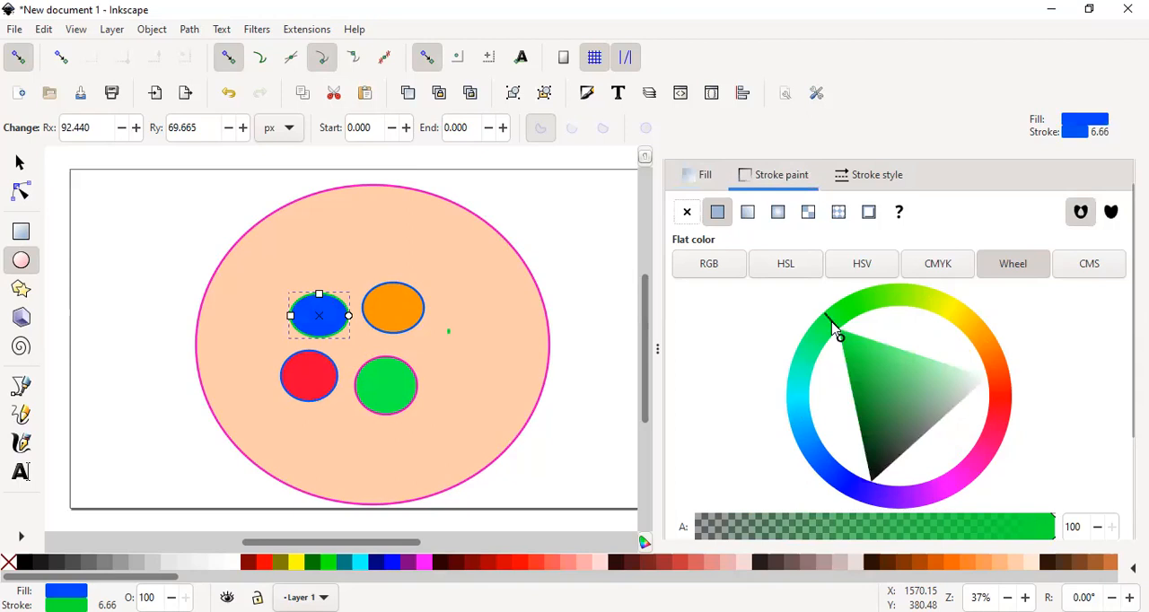
left_click(891, 304)
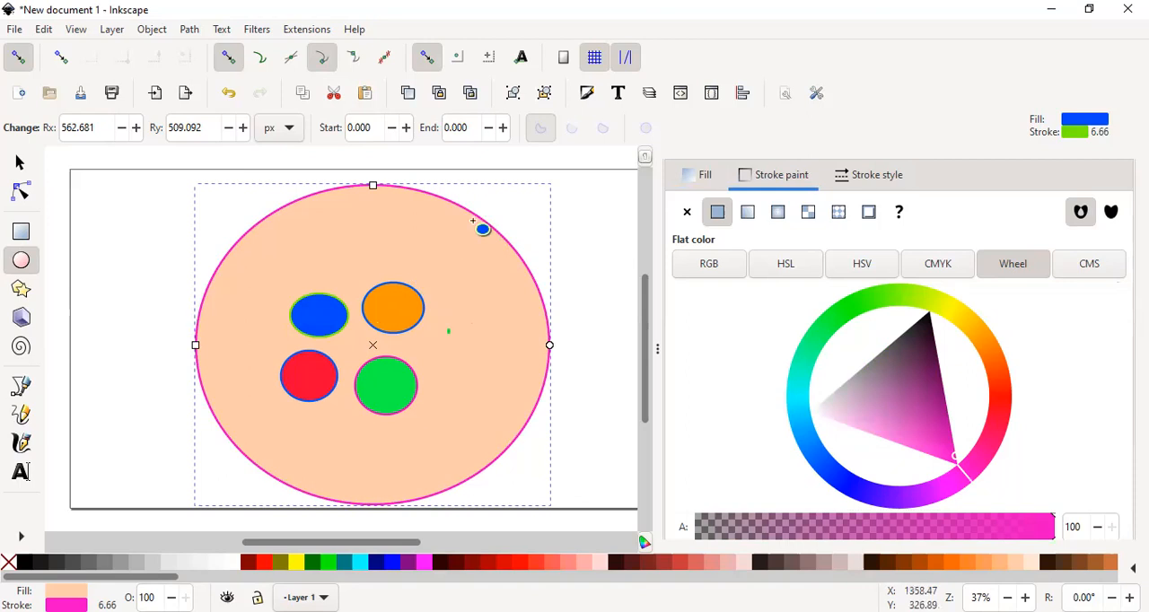
- Examine the dash patterns available for the orange ellipse's stroke, keep the solid line, and collapse the fill and stroke settings
left_click(409, 305)
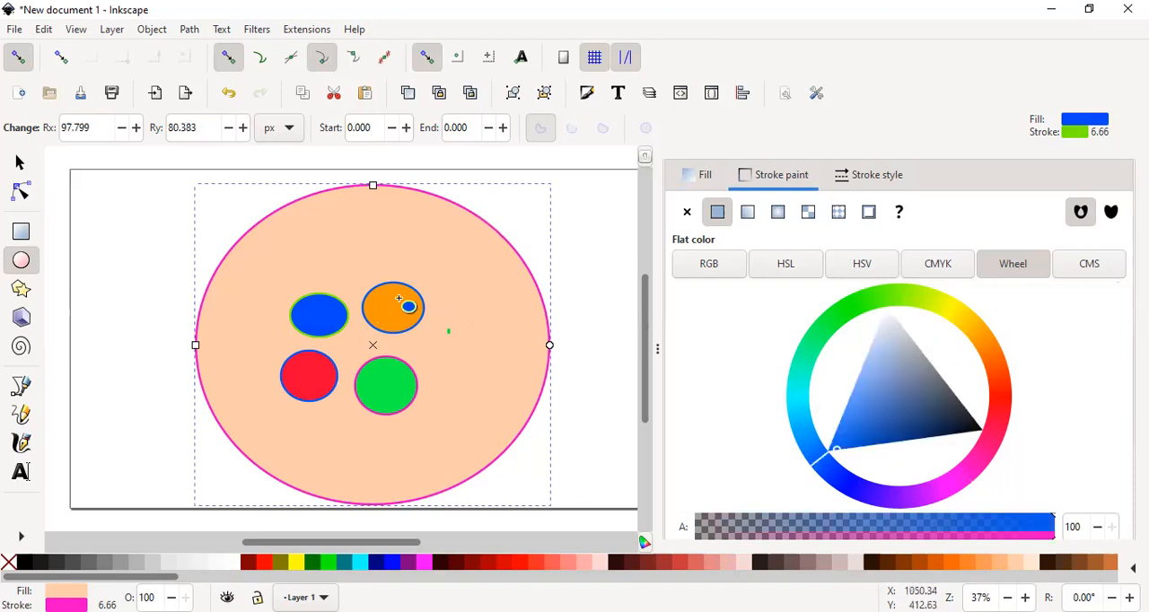
left_click(877, 178)
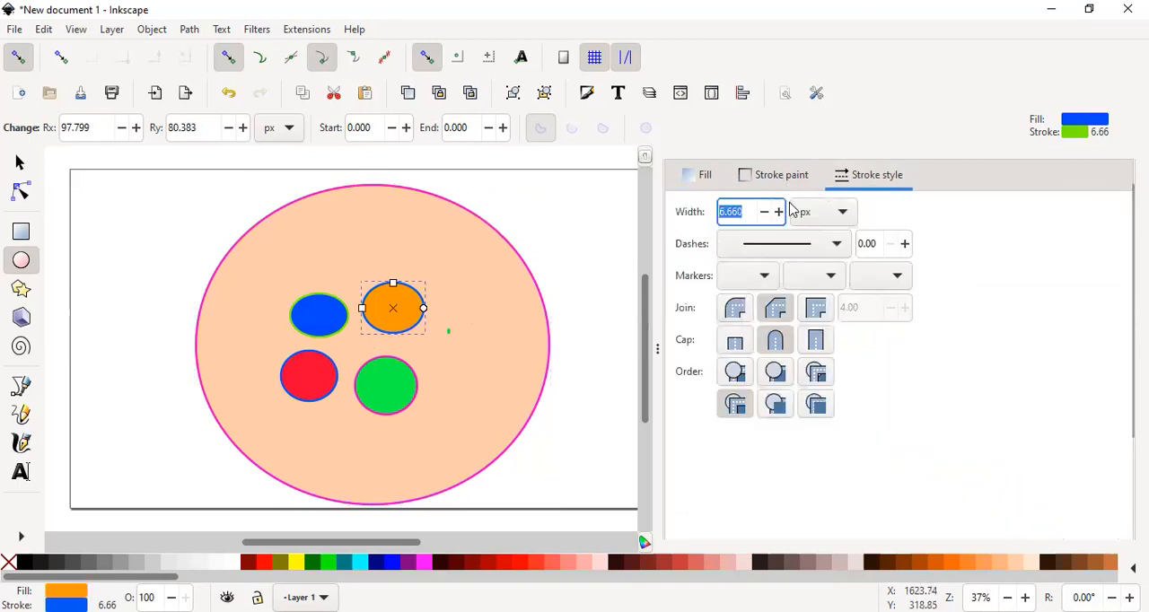
left_click(839, 244)
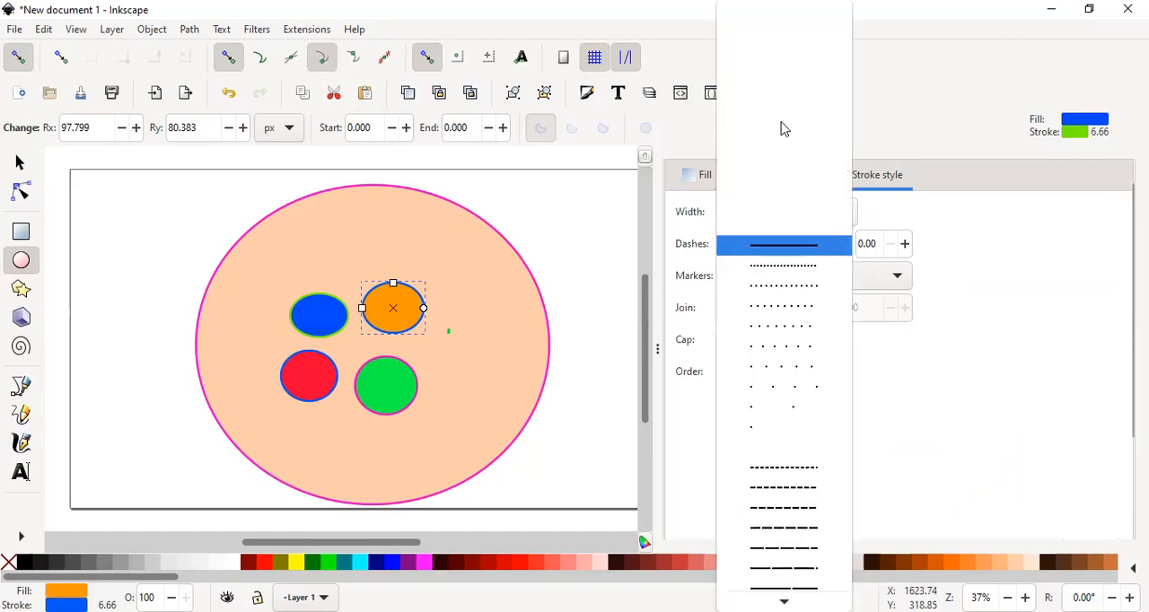
scroll(797, 231, "down", 3)
scroll(806, 251, "down", 4)
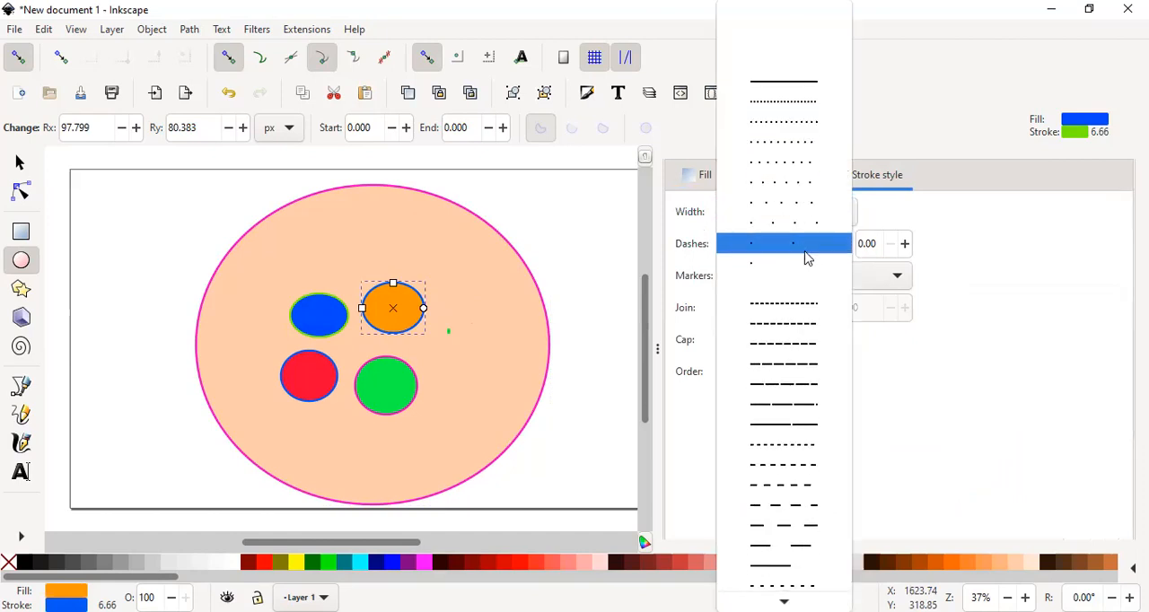
scroll(786, 314, "down", 6)
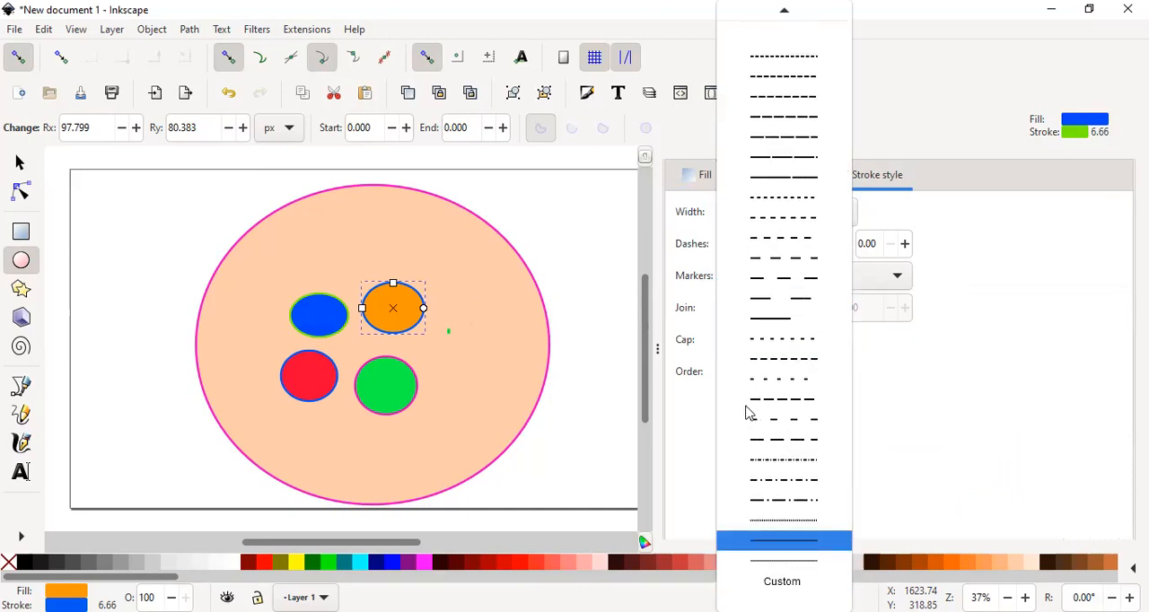
scroll(765, 375, "up", 1)
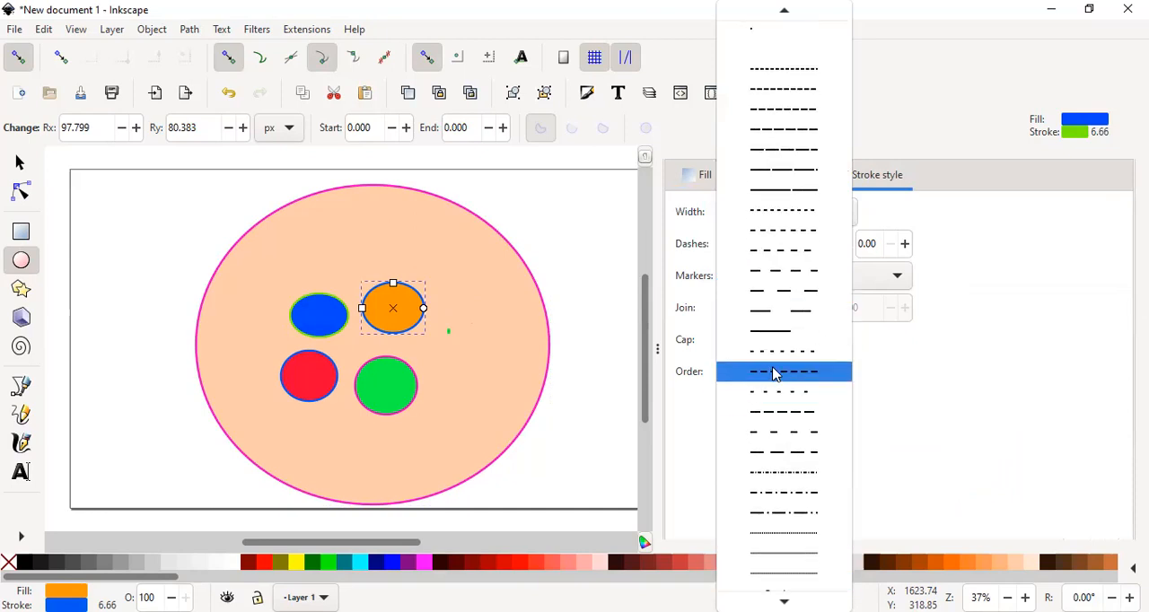
scroll(774, 377, "up", 3)
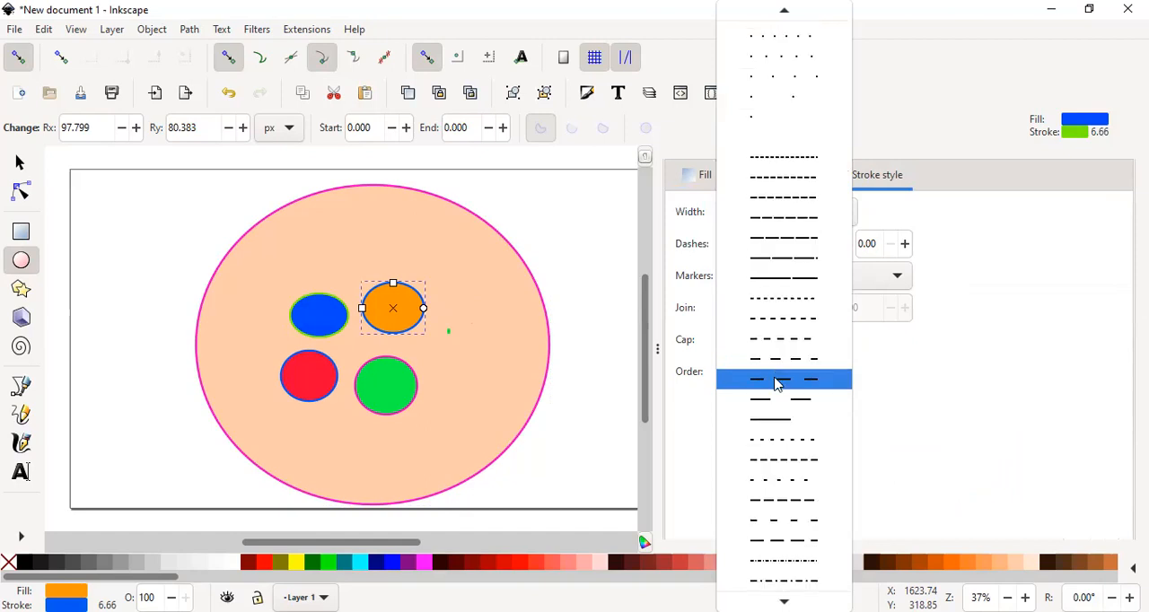
scroll(777, 391, "up", 3)
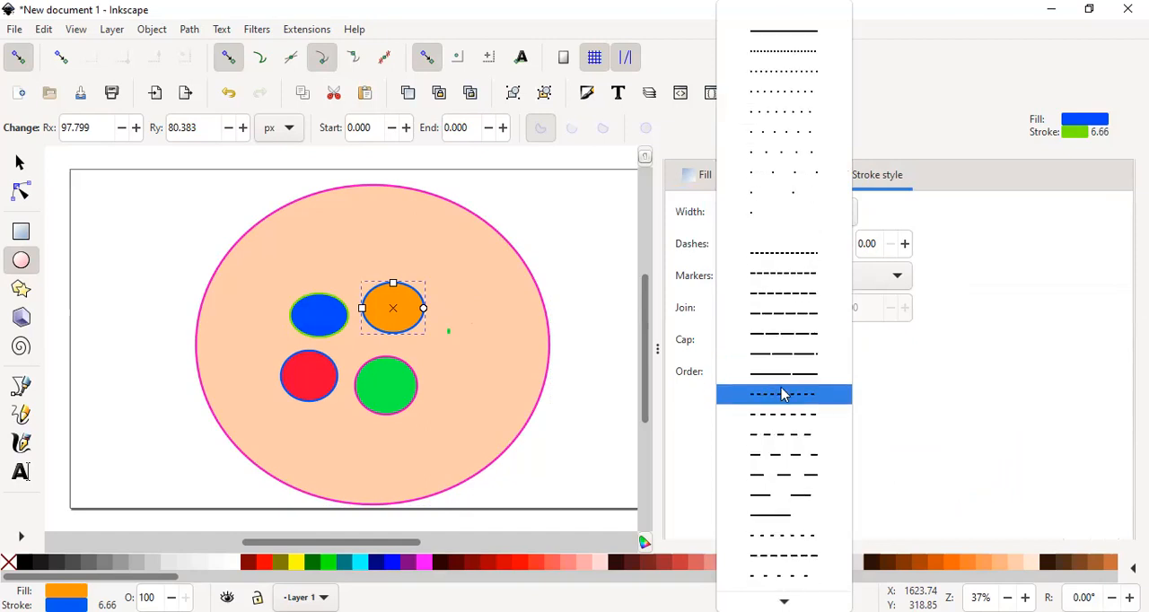
left_click(783, 36)
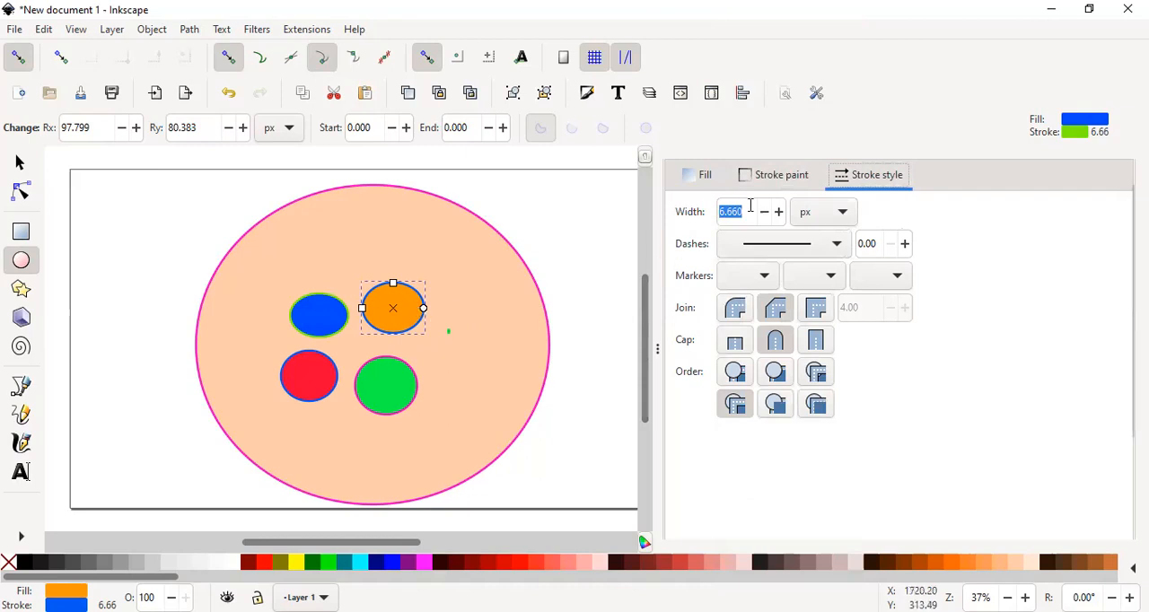
left_click_drag(659, 349, 1079, 345)
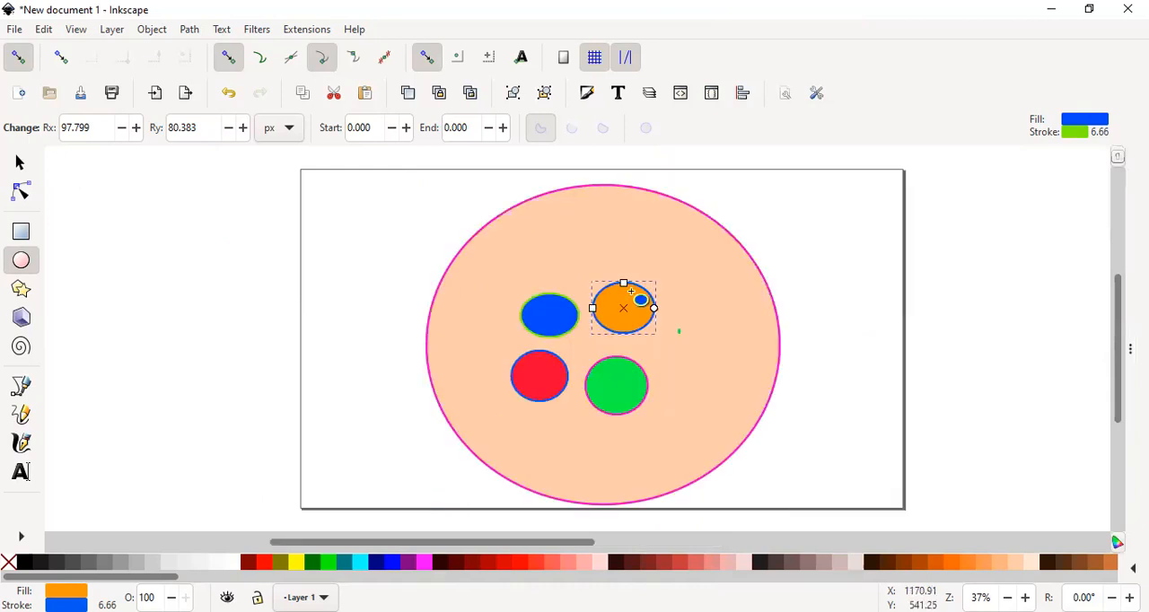
left_click(631, 292, "alt")
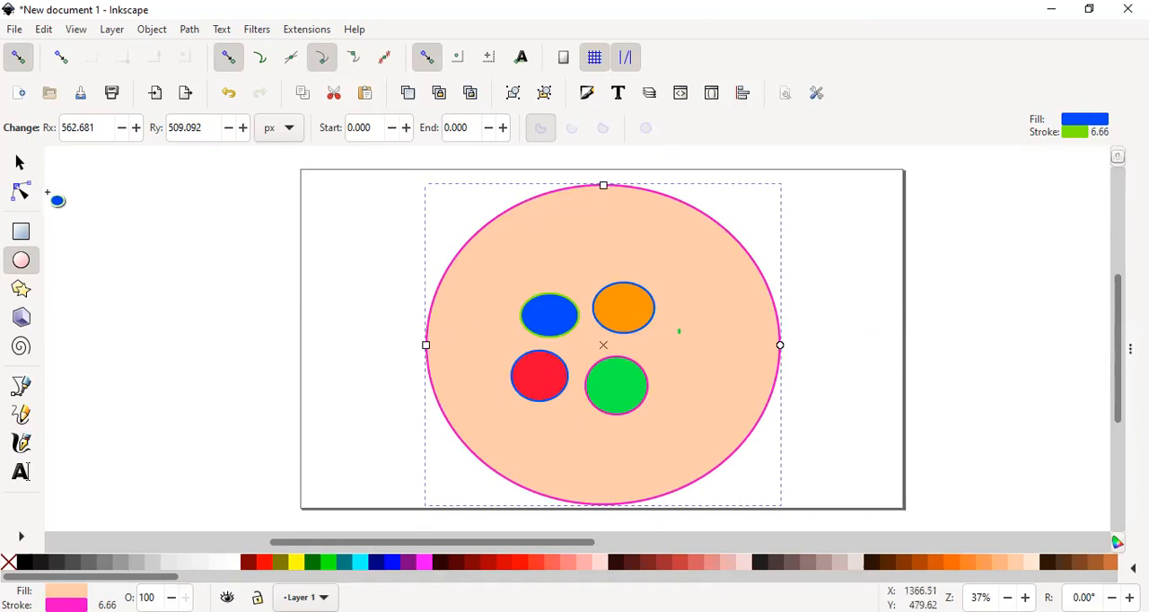
- Select the blue ellipse with the Node tool and convert it from an object to a path
left_click(23, 194)
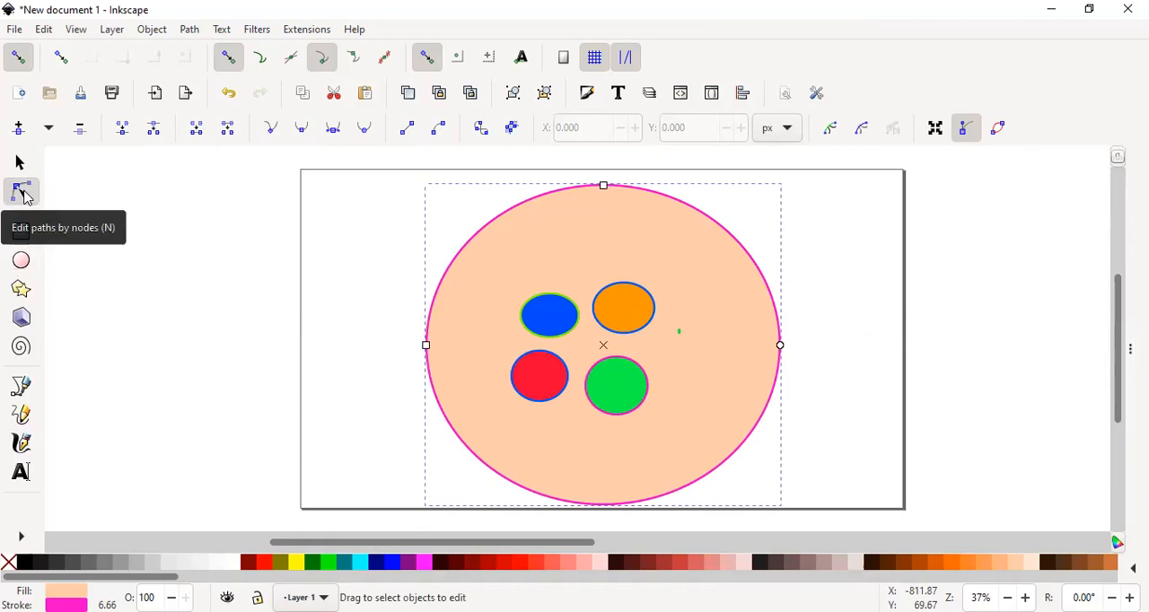
left_click(545, 320)
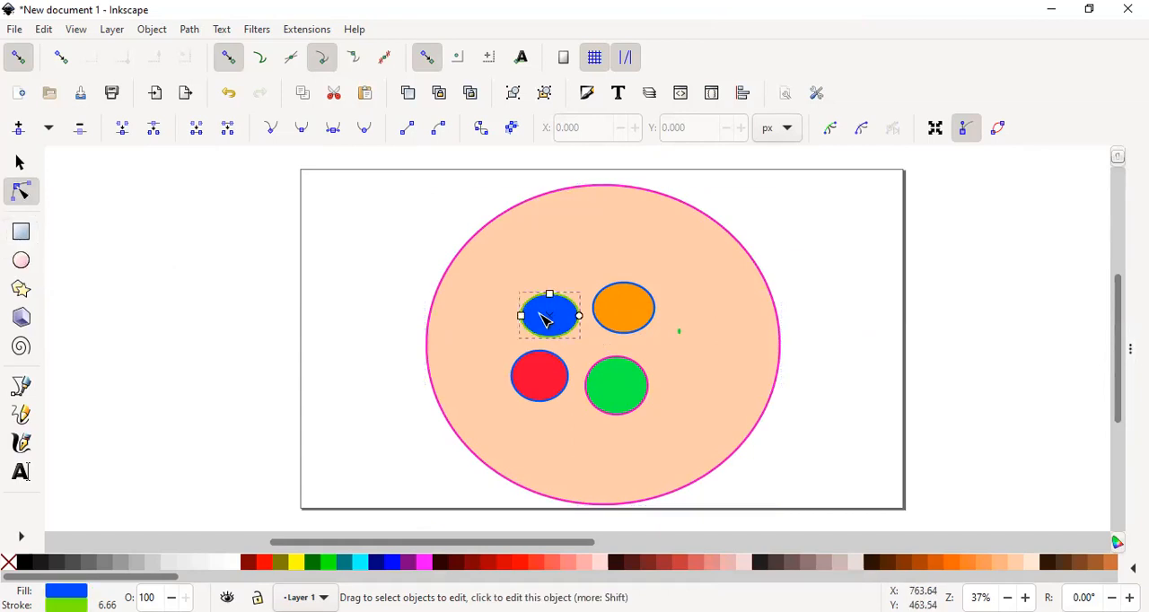
left_click(190, 29)
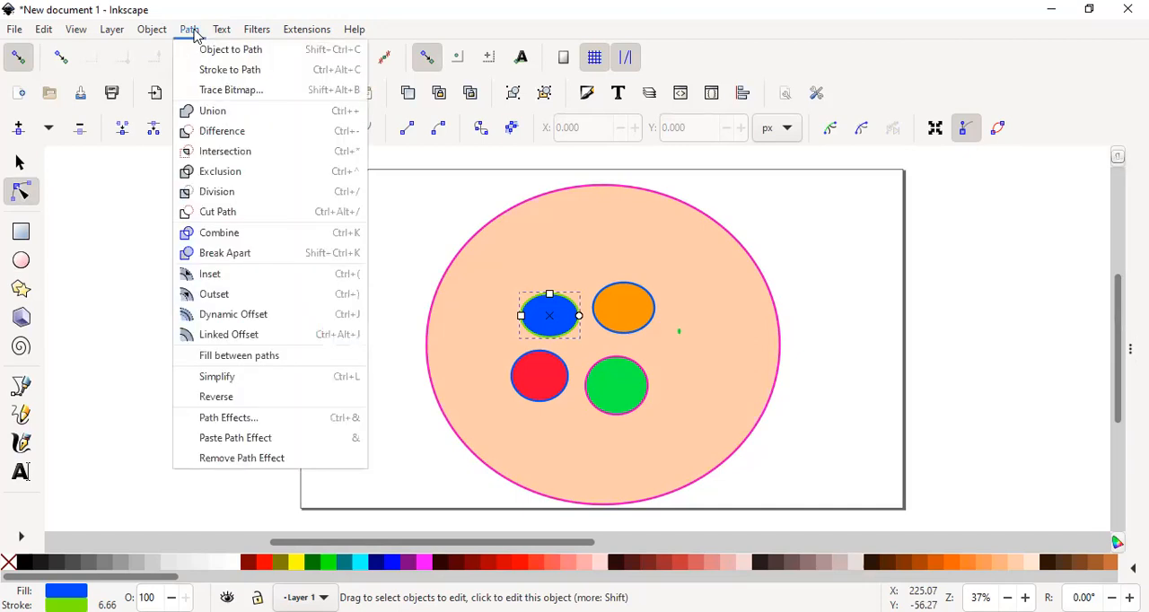
left_click(204, 54)
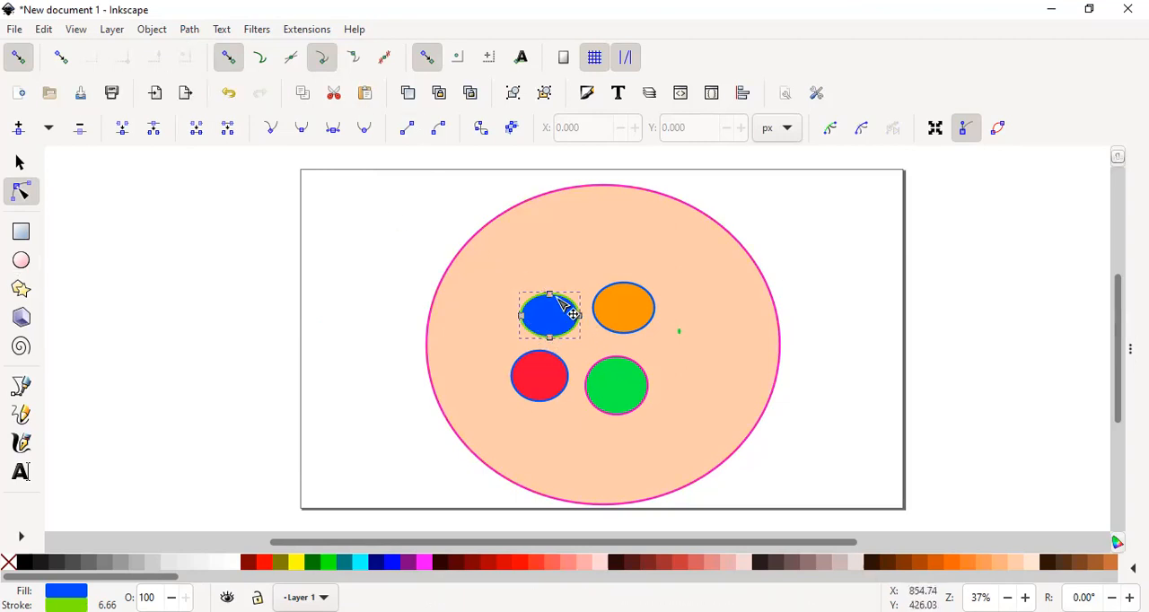
- Reshape the blue path by moving its top node up and left and pulling its lower-left edge outward into a point
mouse_move(552, 295)
left_mouse_down()
mouse_move(565, 270)
mouse_move(537, 284)
left_mouse_up()
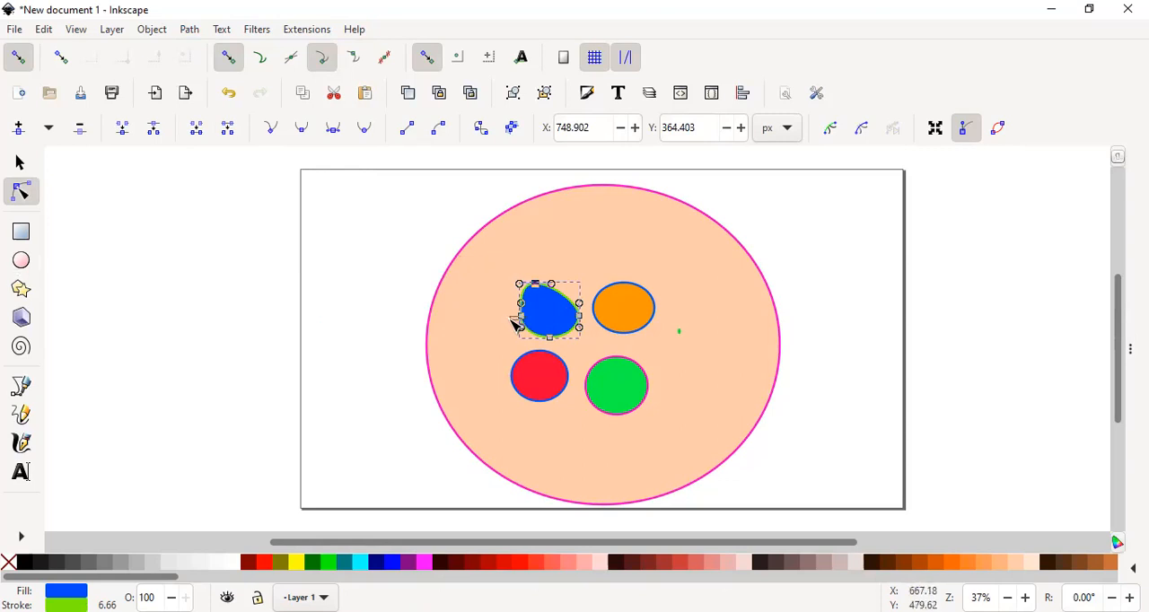
left_click(513, 318)
left_click_drag(521, 320, 500, 321)
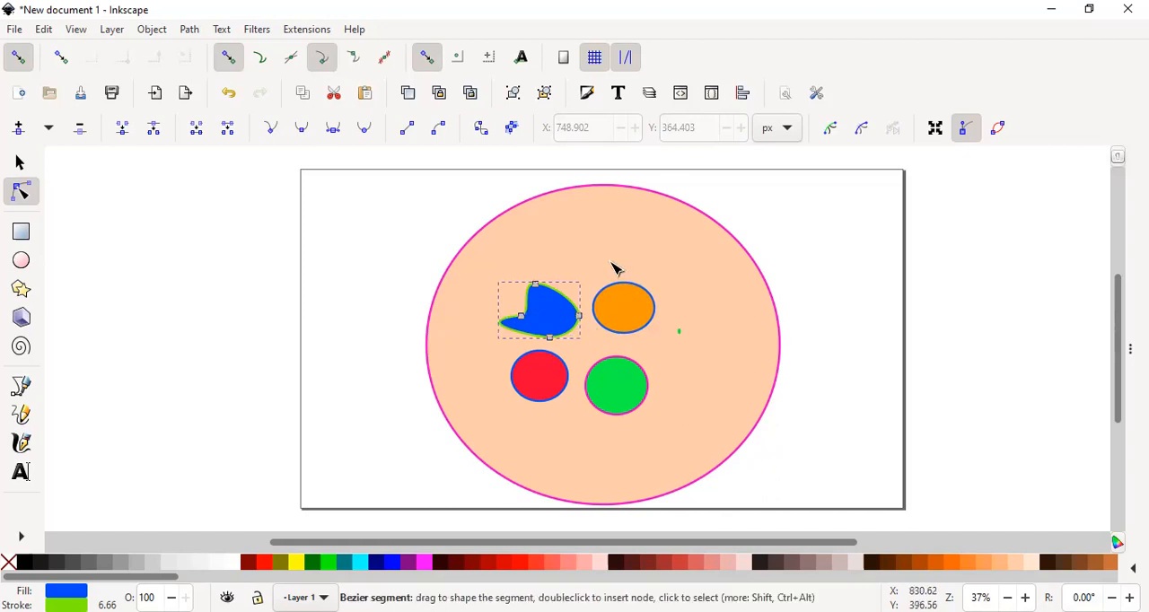
left_click(649, 327)
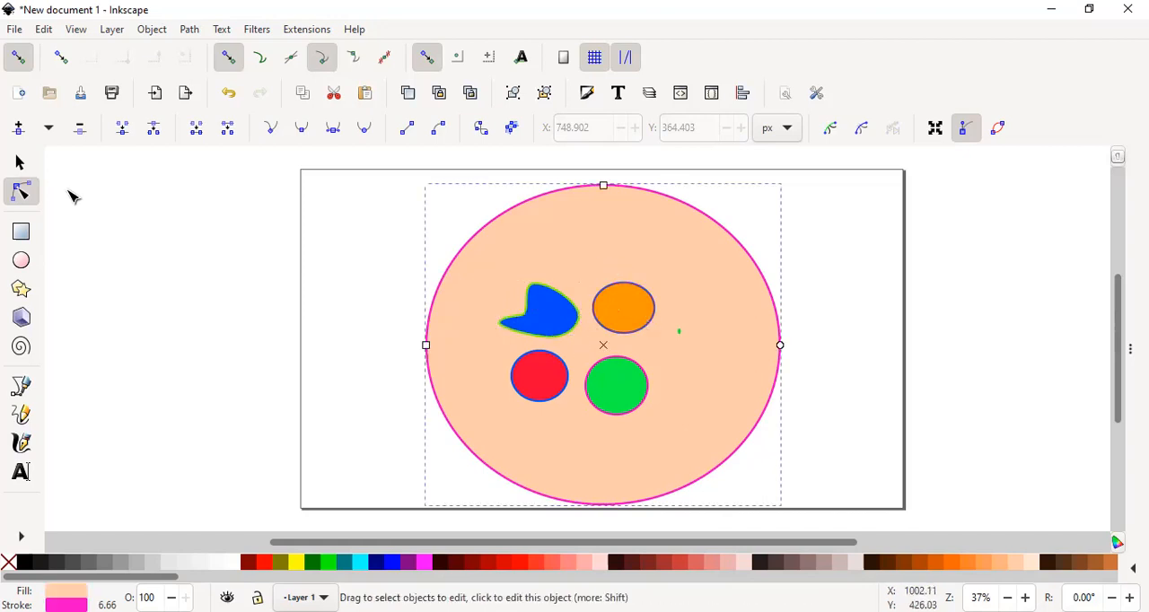
- Convert the orange ellipse to a path, pull its right node outward and tilt the bottom node's handles
left_click(186, 32)
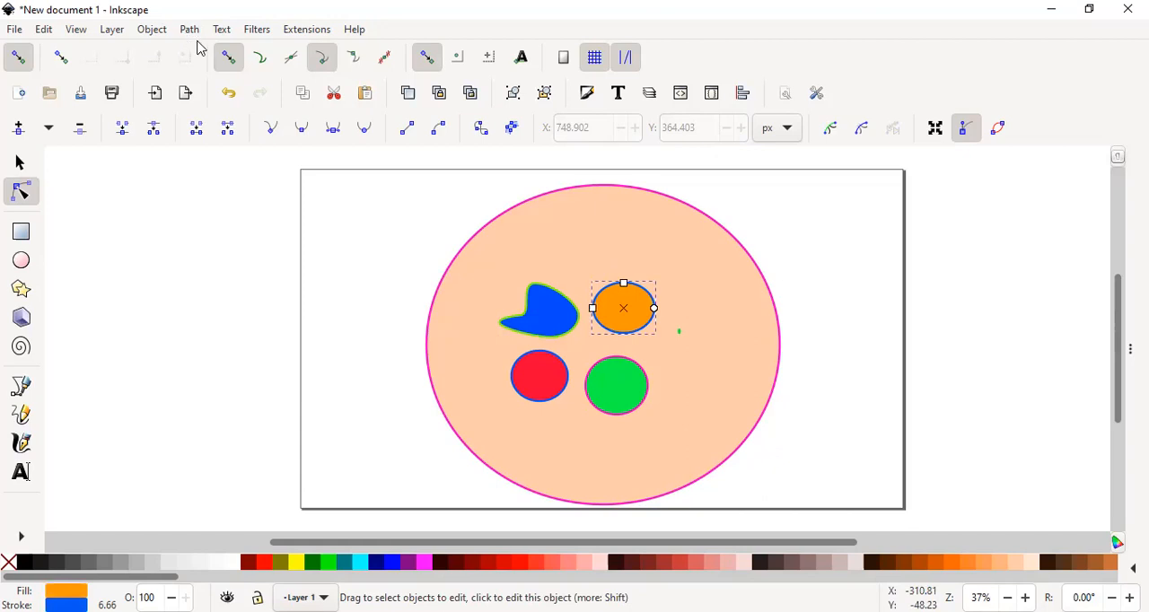
left_click(198, 46)
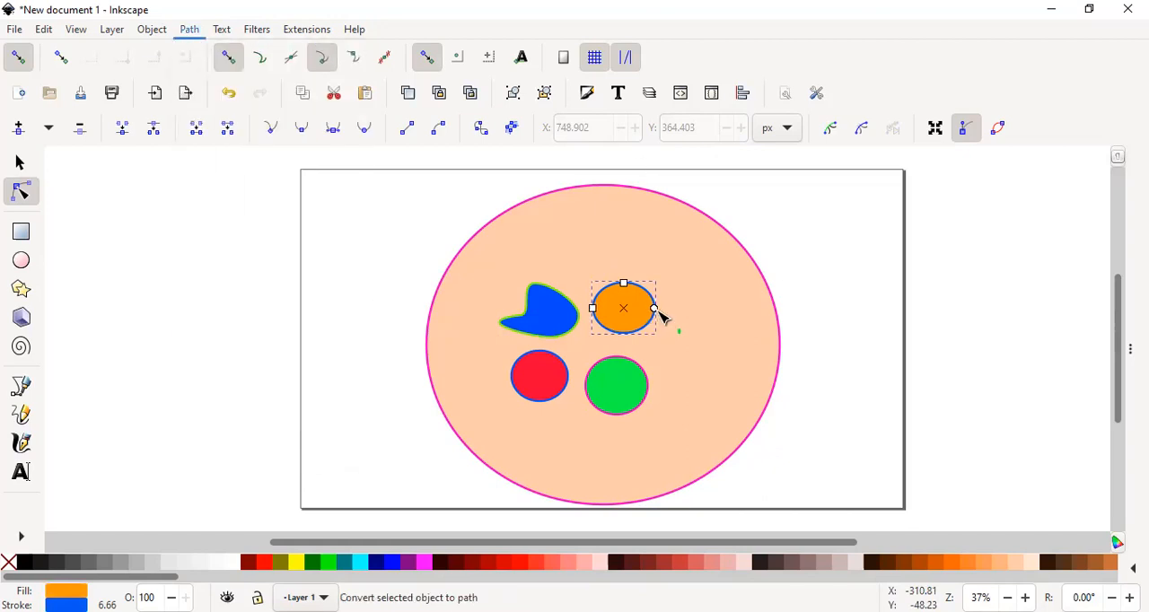
left_click_drag(654, 308, 684, 308)
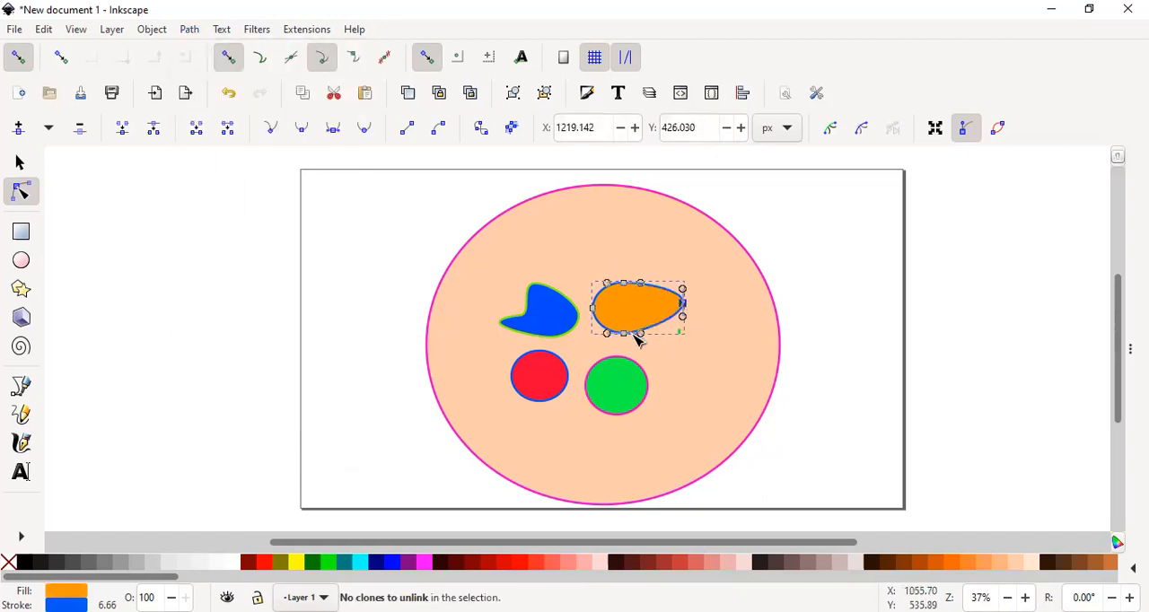
left_click_drag(654, 360, 643, 339)
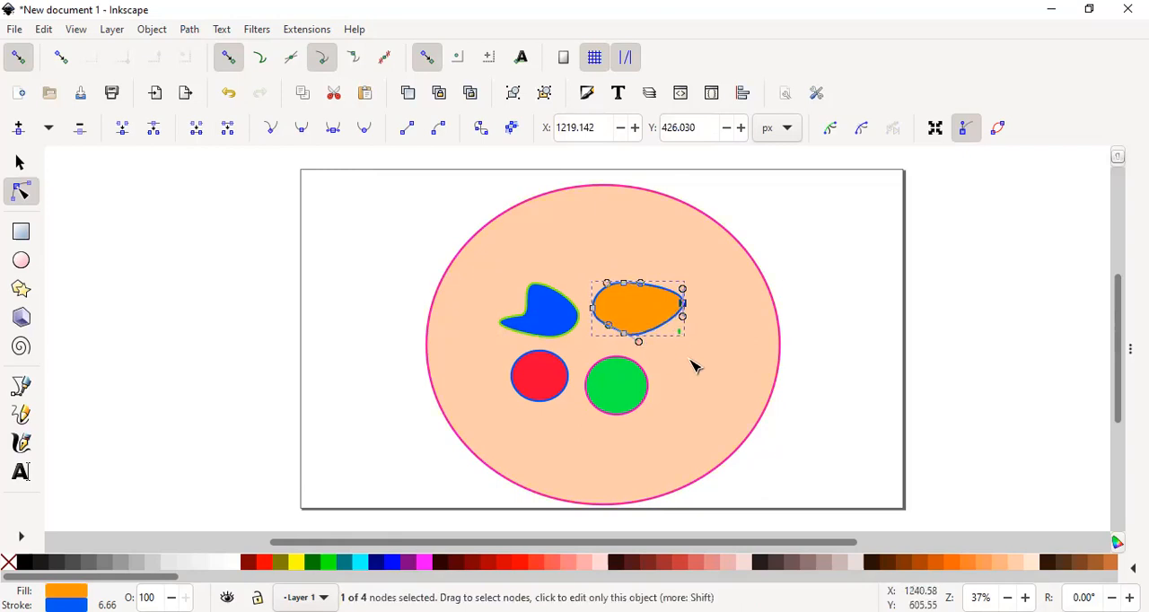
left_click(720, 290)
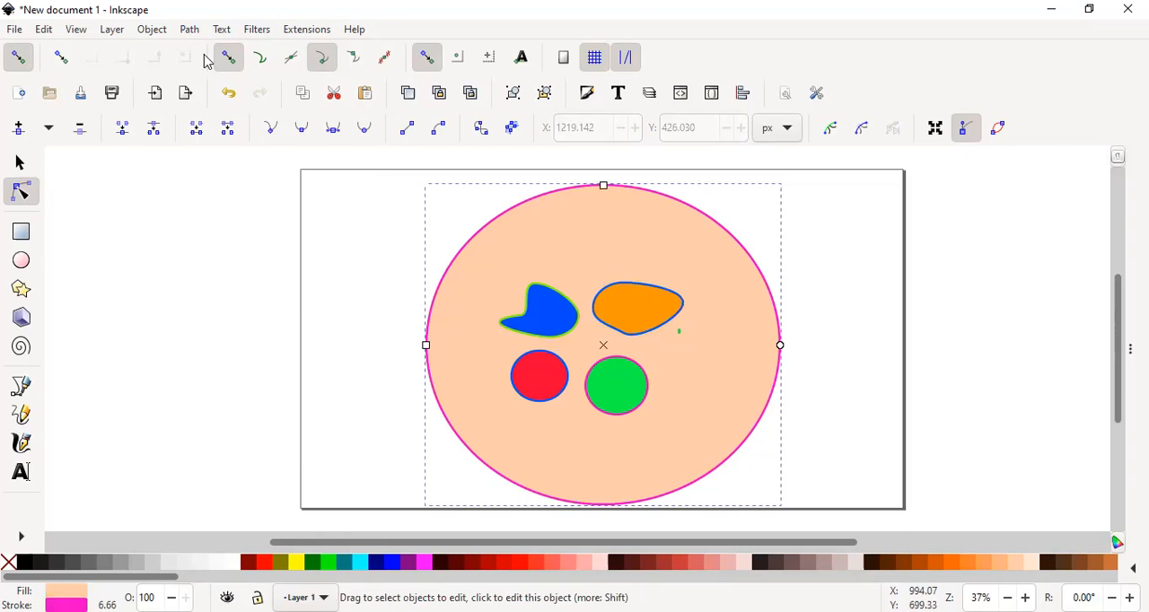
- Convert the green ellipse to a path, move its bottom node about 153 px right and 51 px down, and pull its right side inward
key("Tab")
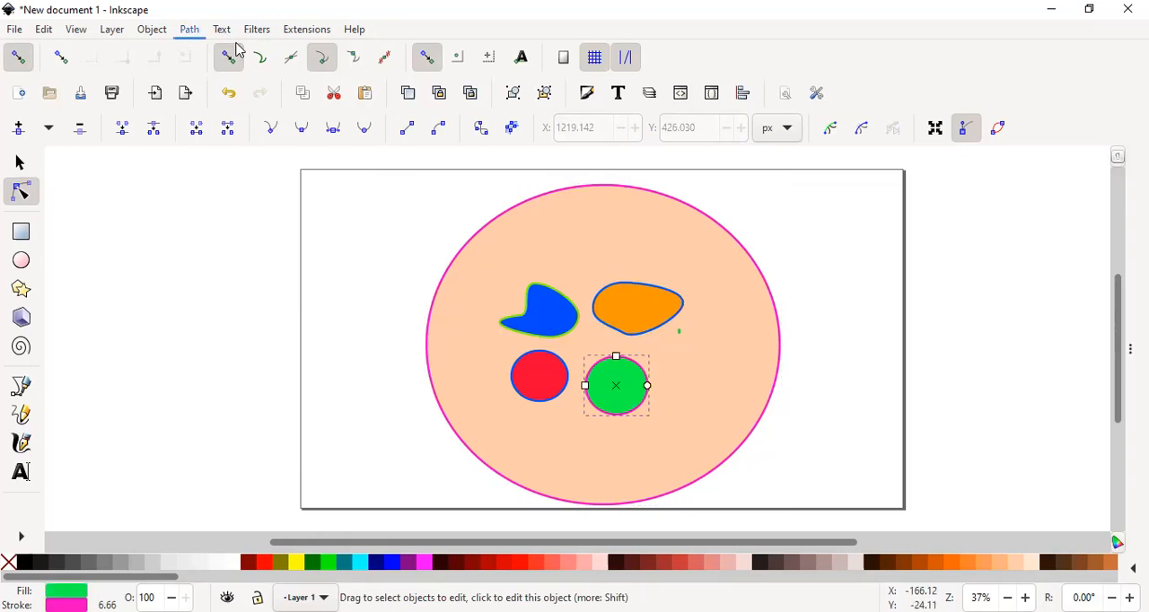
left_click(189, 34)
key("shift+ctrl+c")
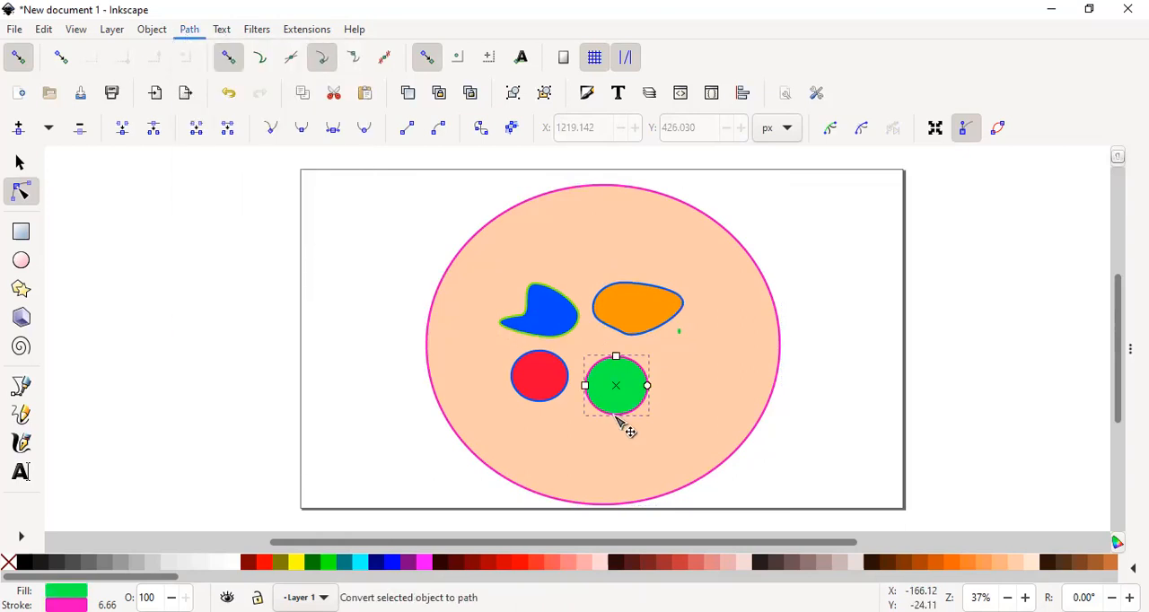
left_click_drag(615, 415, 663, 429)
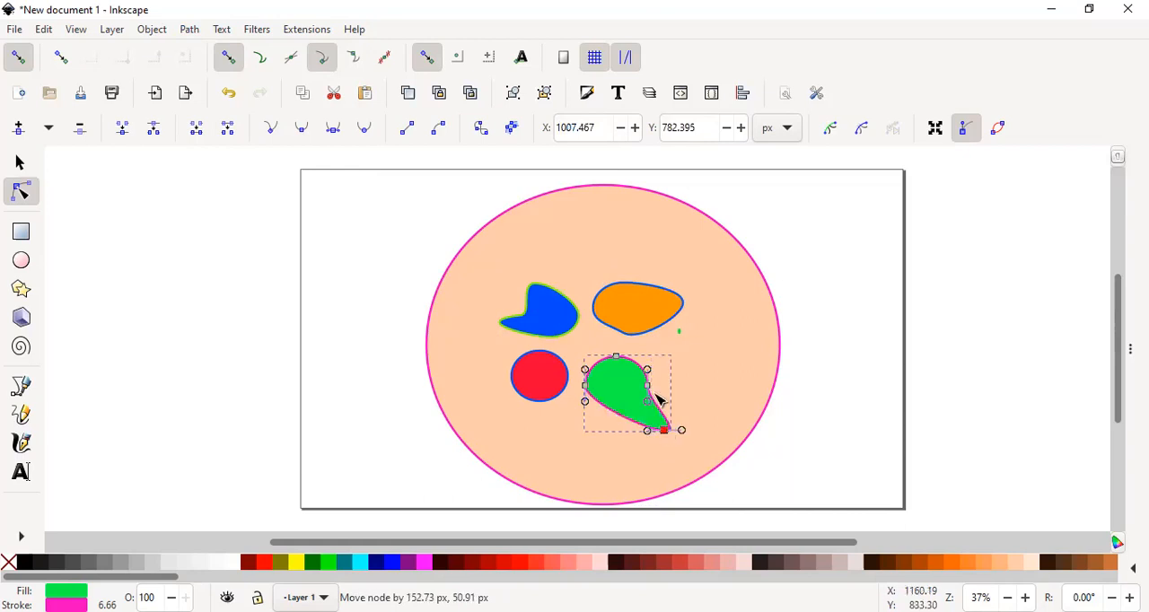
left_click_drag(644, 387, 635, 394)
left_click(700, 369)
- Convert the red ellipse to a path, move its left node about 204 px left and 27 px up, and bulge its lower-left edge downward
left_click(561, 393)
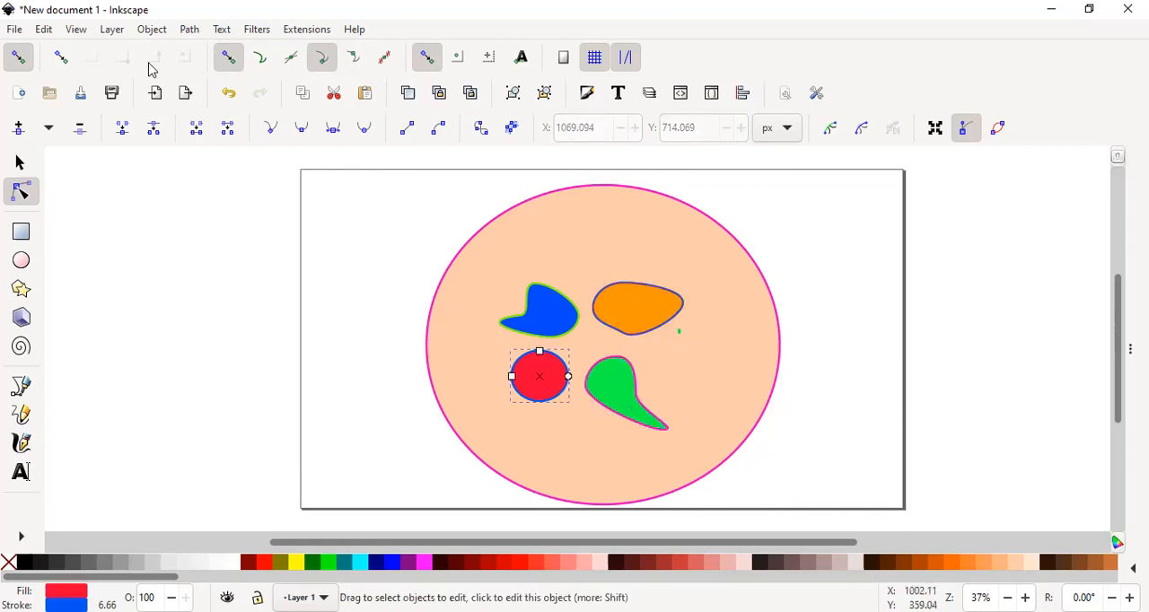
left_click(188, 28)
left_click(194, 52)
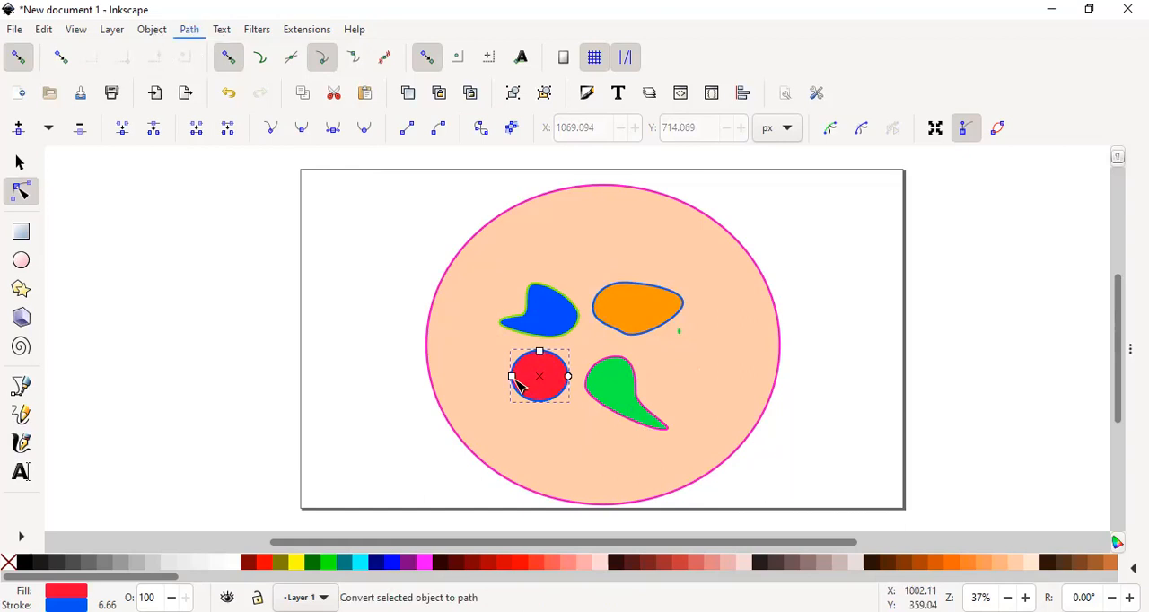
left_click_drag(511, 377, 447, 368)
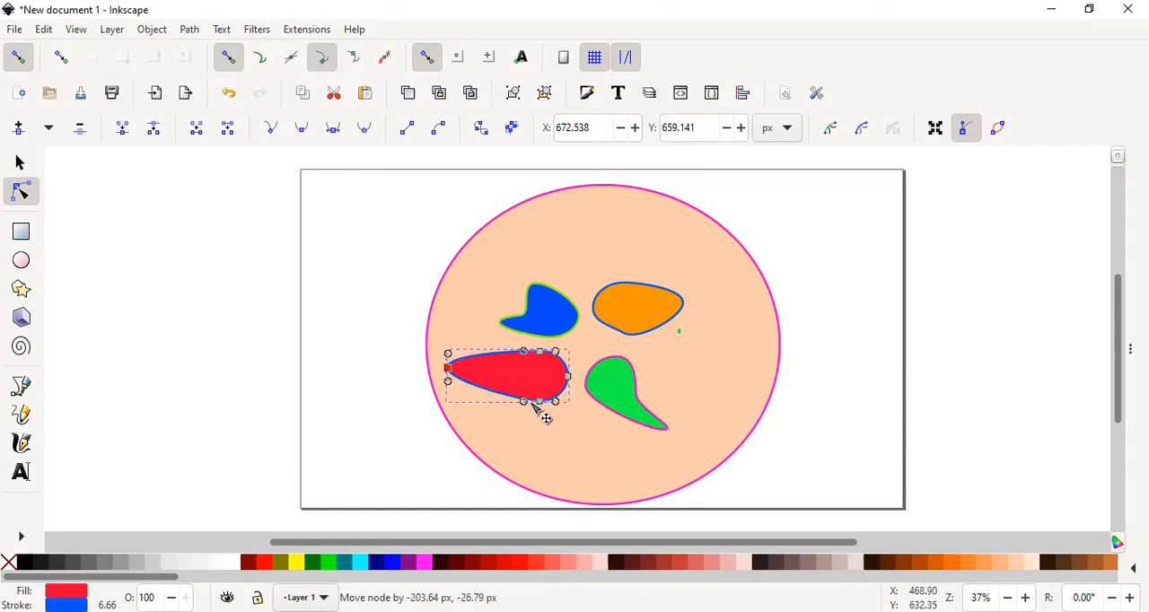
left_click_drag(539, 406, 542, 438)
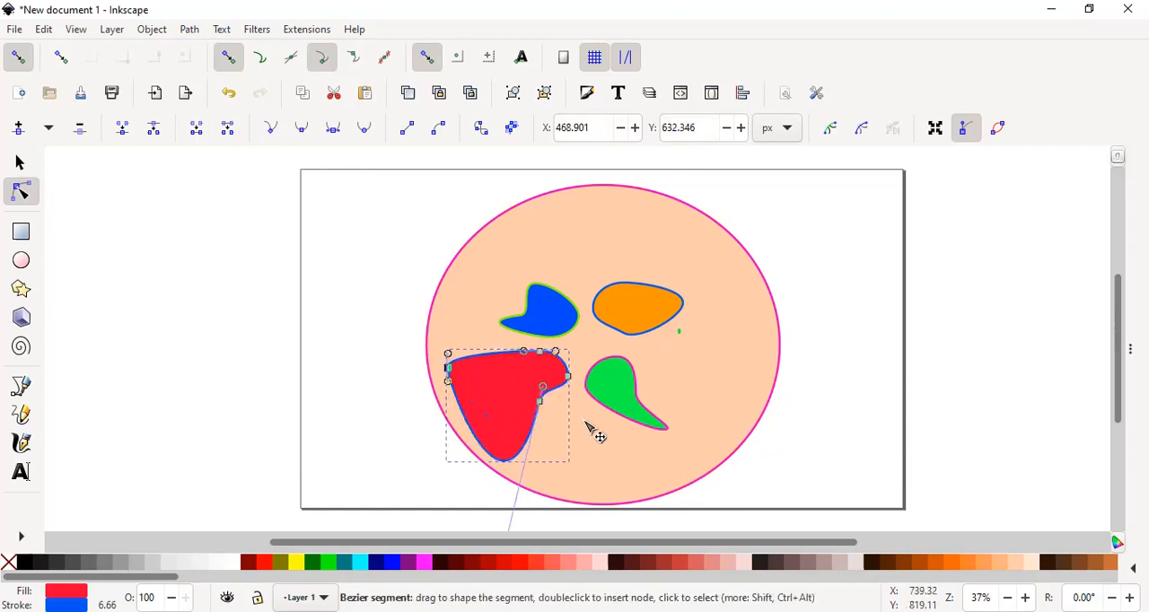
left_click(758, 330)
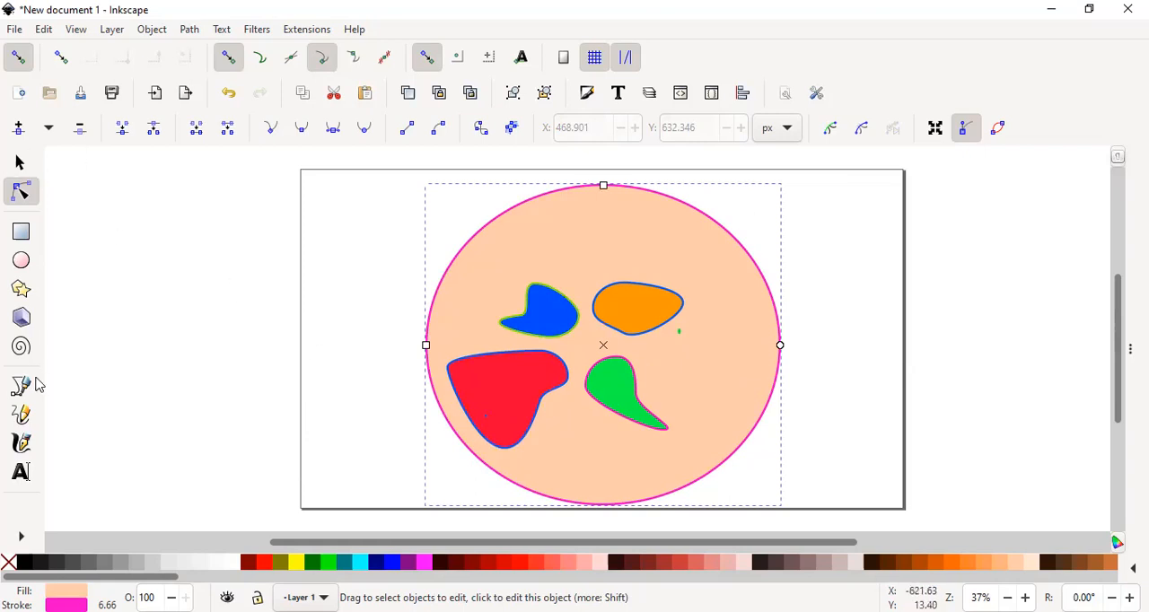
- Add the text labels "Alpha Cell" above the blue shape and "Beta Cell" above the red shape
left_click(21, 474)
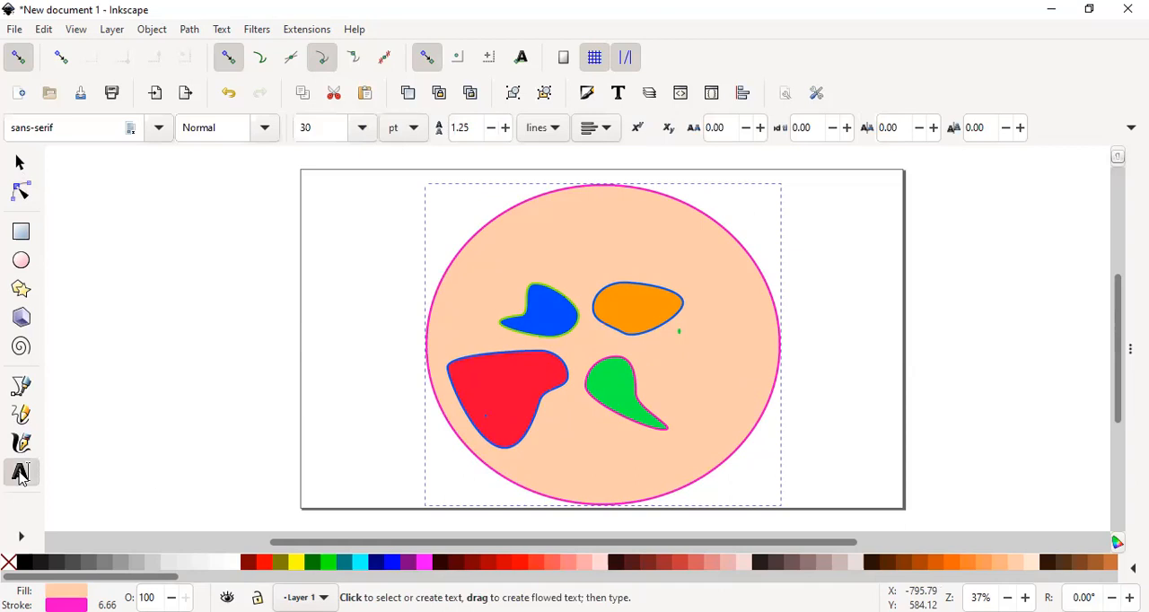
left_click(503, 253)
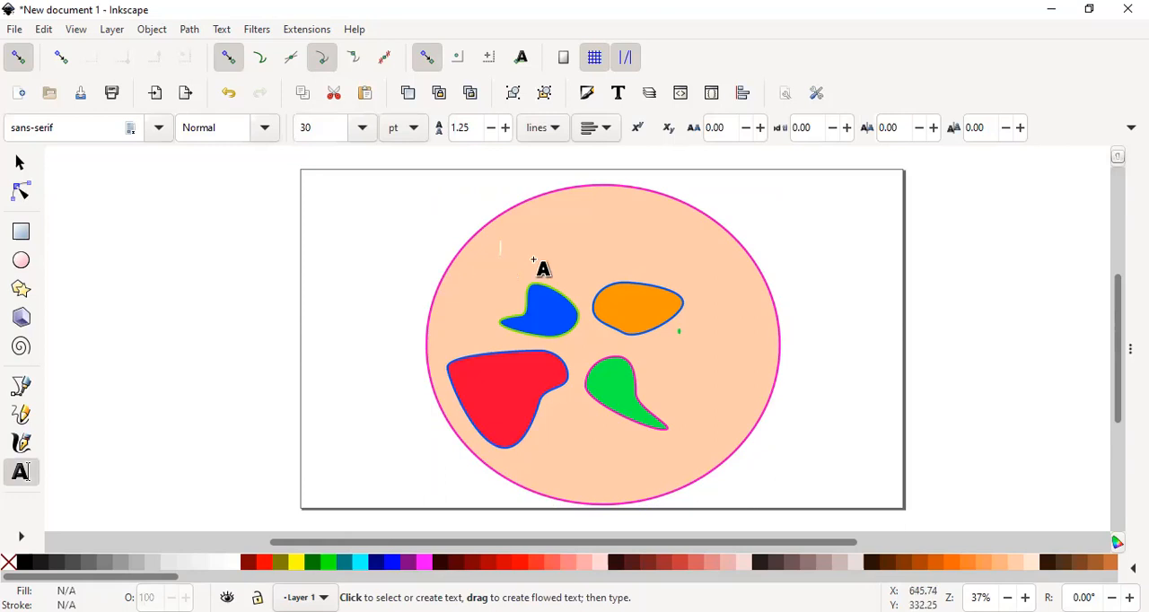
type("A")
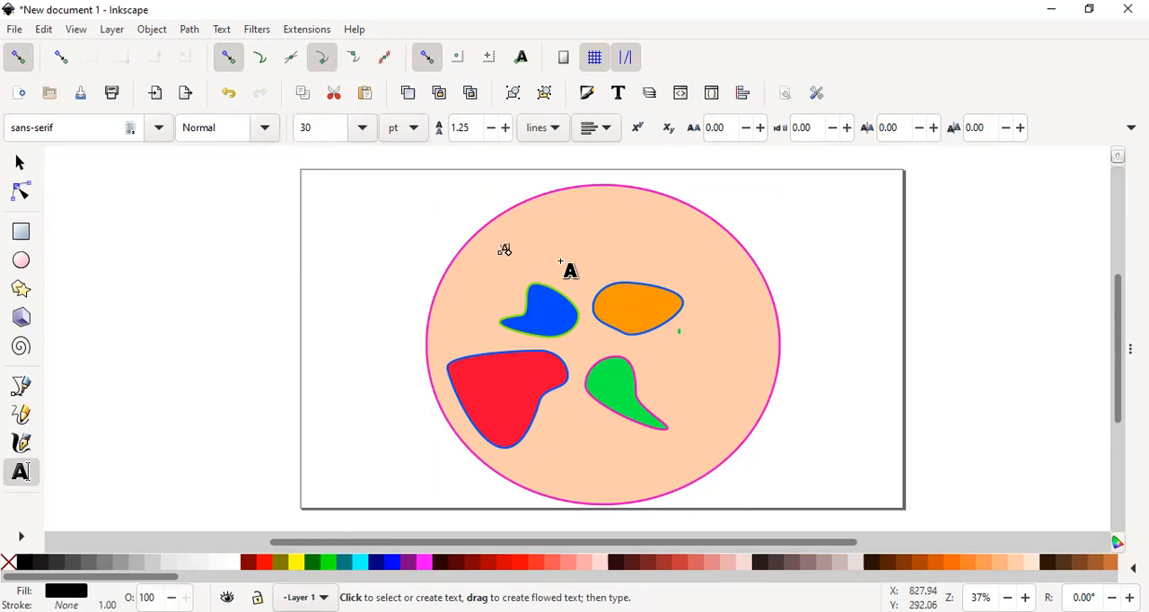
type("lpha Cell")
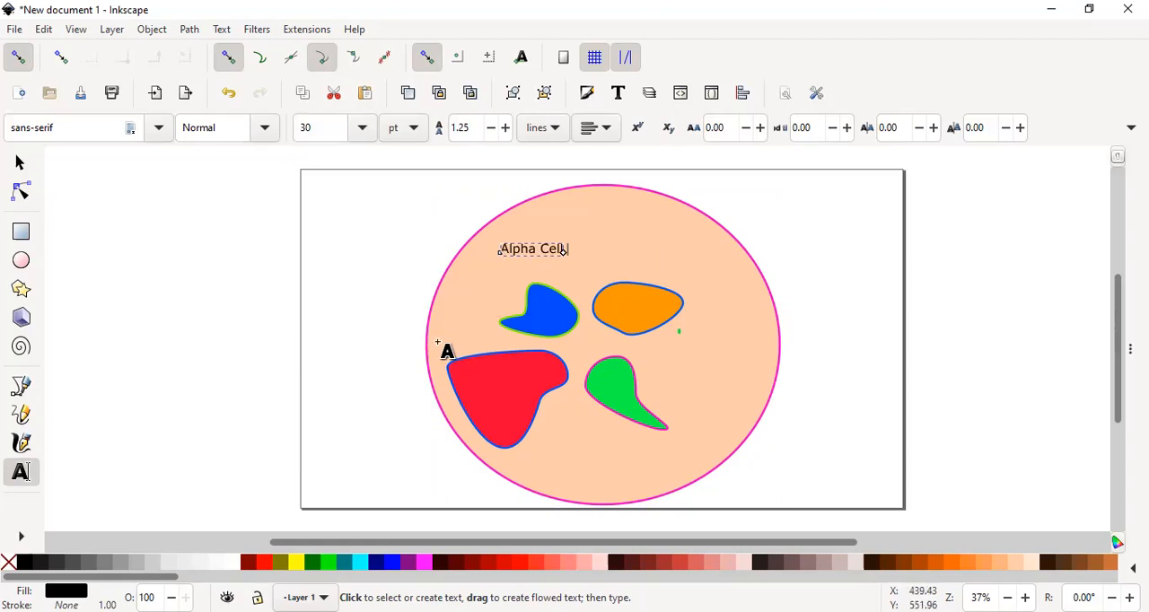
left_click(438, 342)
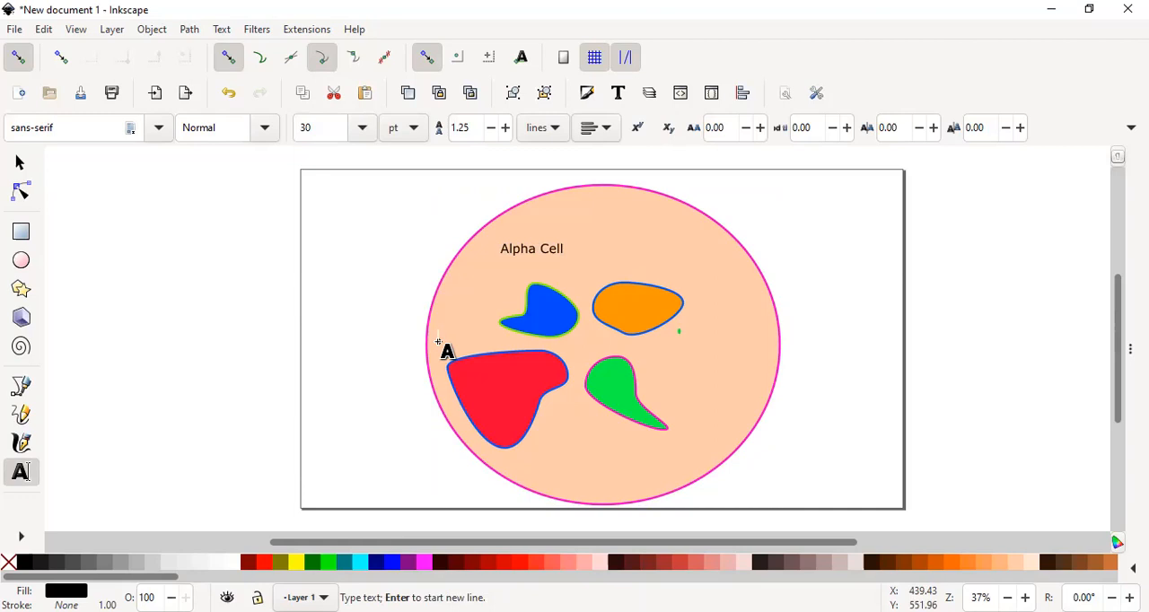
type("Beta Cell")
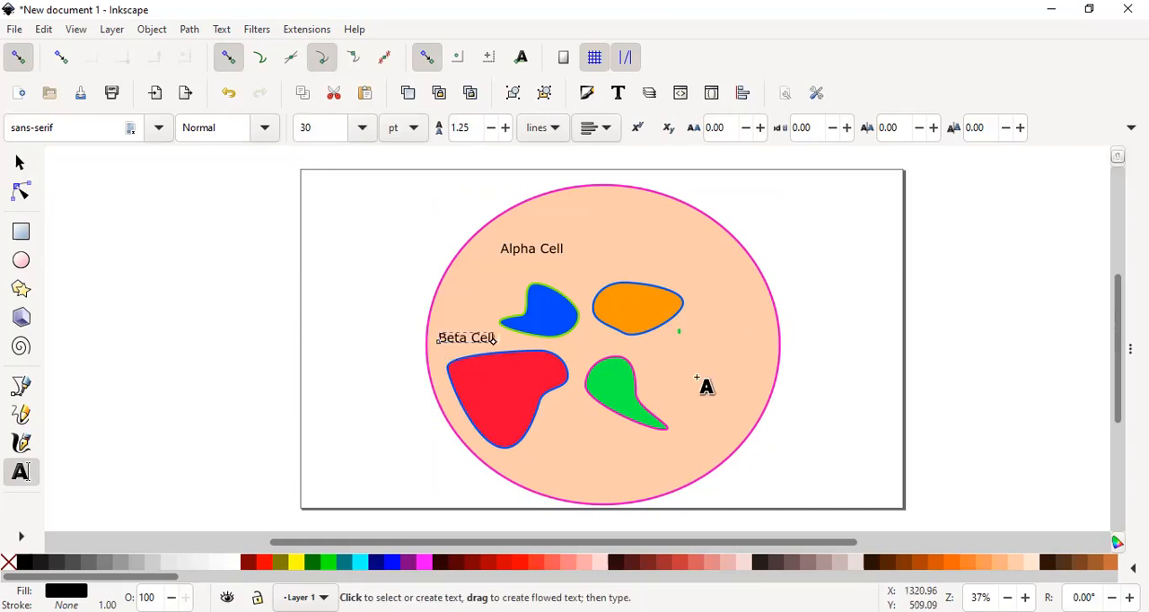
key("Escape")
- Add the text labels "Delta Cell" above and right of the orange shape and "F Cell" to the right of the green shape
left_click(674, 266)
type("Del")
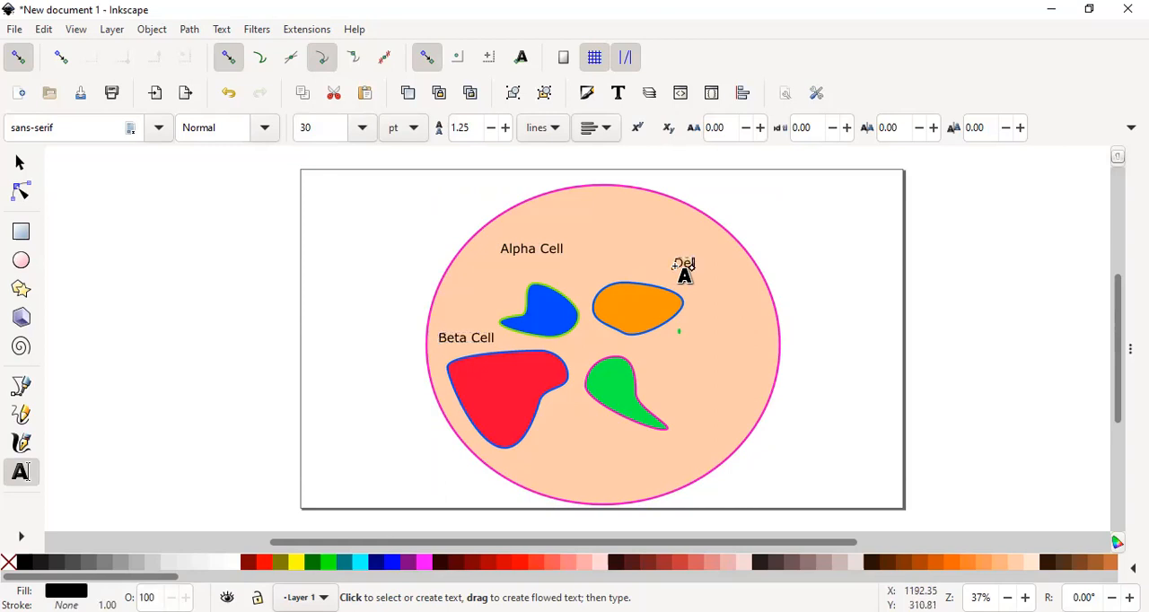
type("ta Cell")
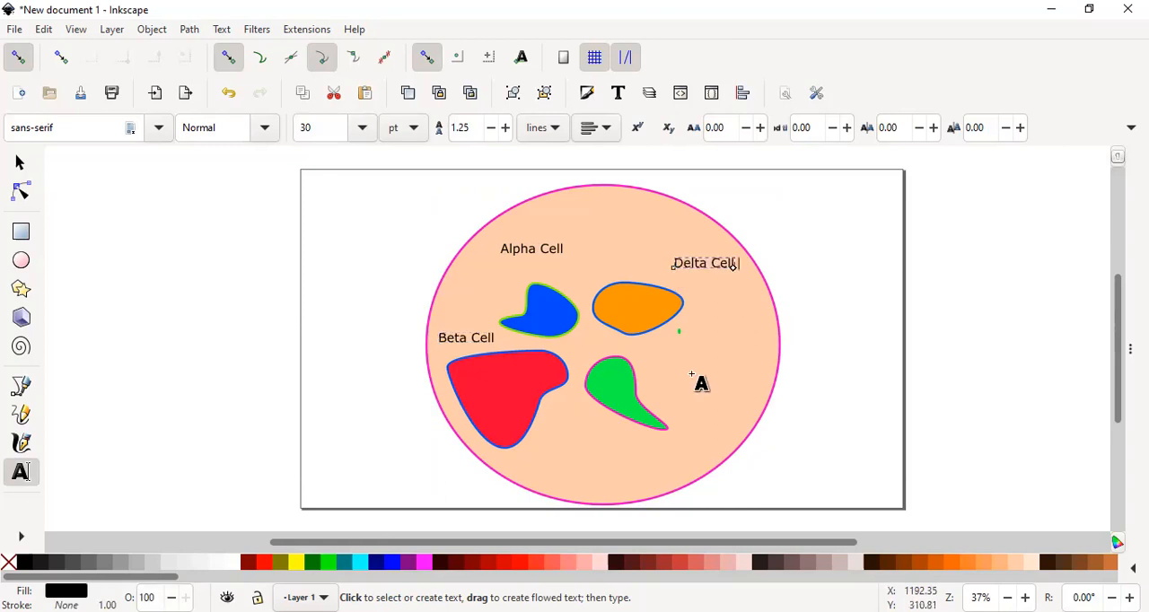
left_click(691, 374)
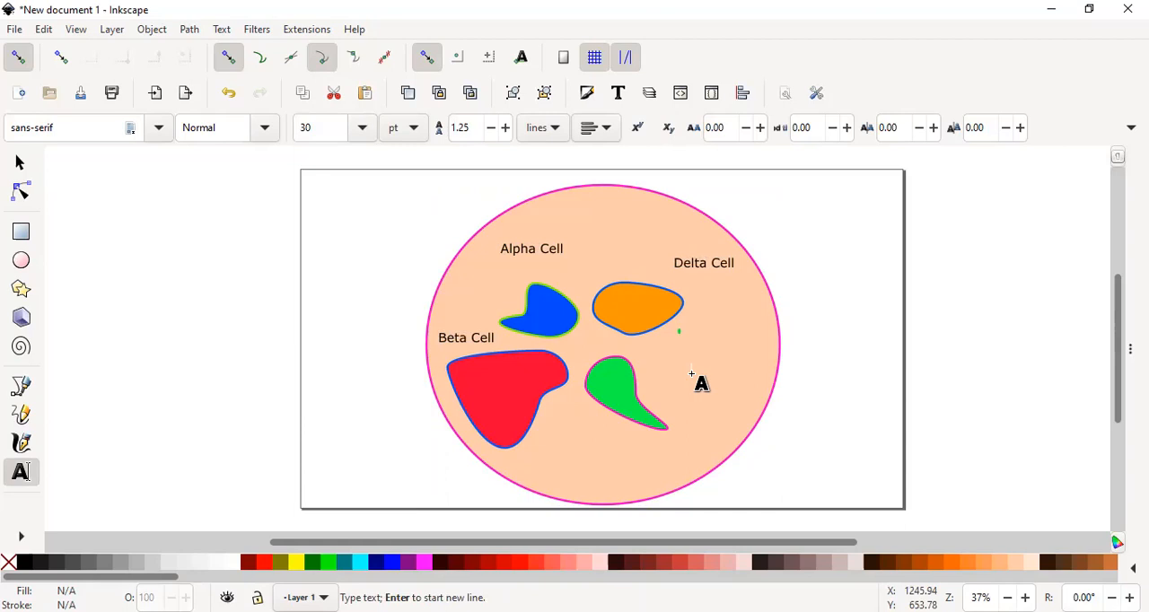
left_click(691, 374)
type("F Cell")
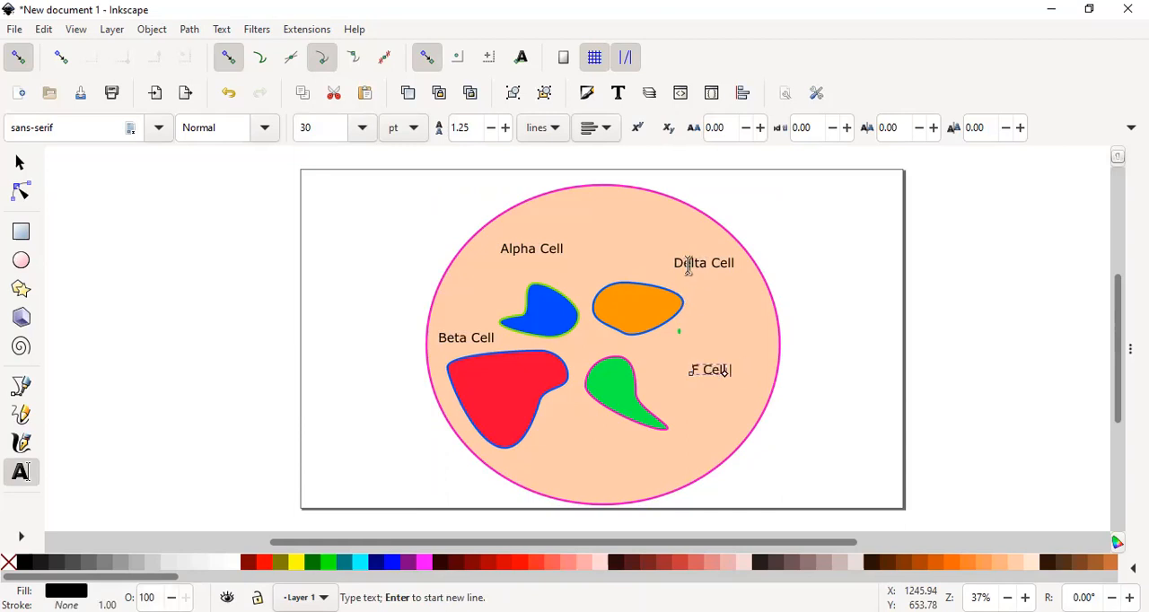